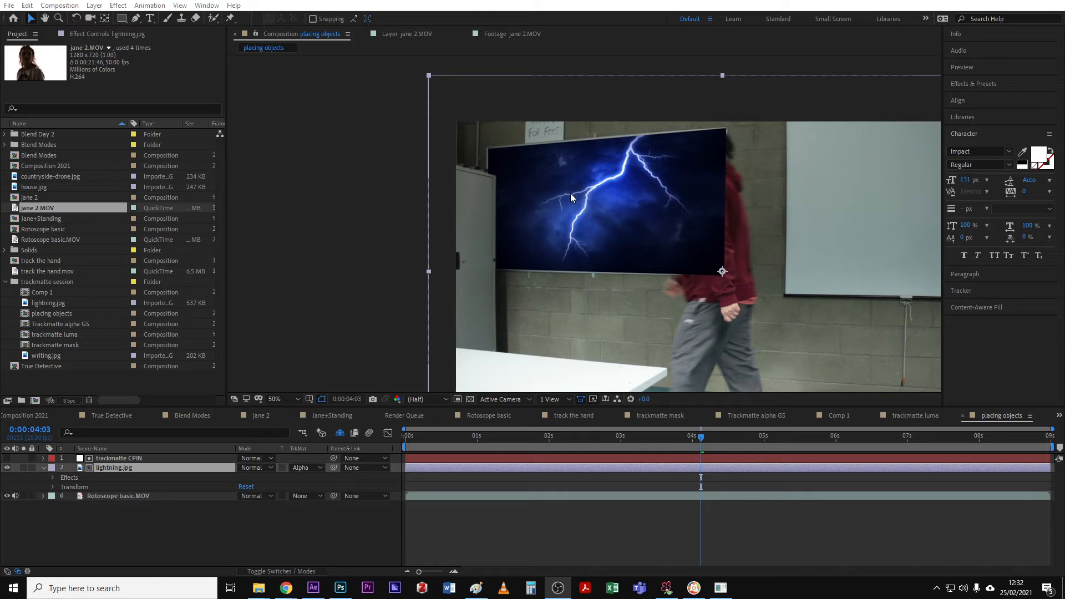
Step: Examine the trackmatte CPIN and lightning.jpg layers in the composition, and preview the footage around 0:00:03:11
click(107, 458)
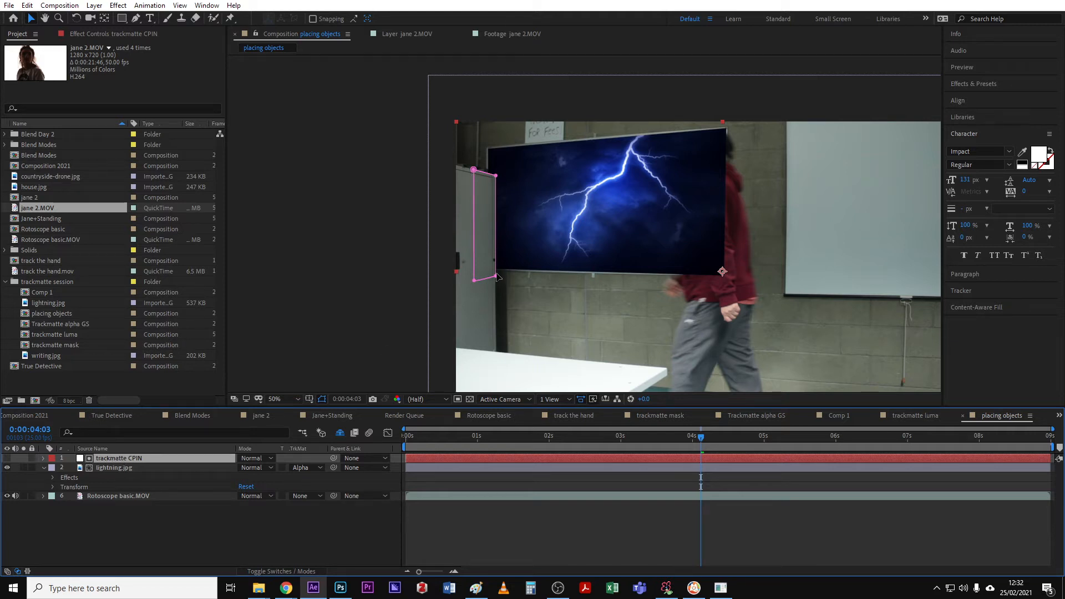
click(531, 515)
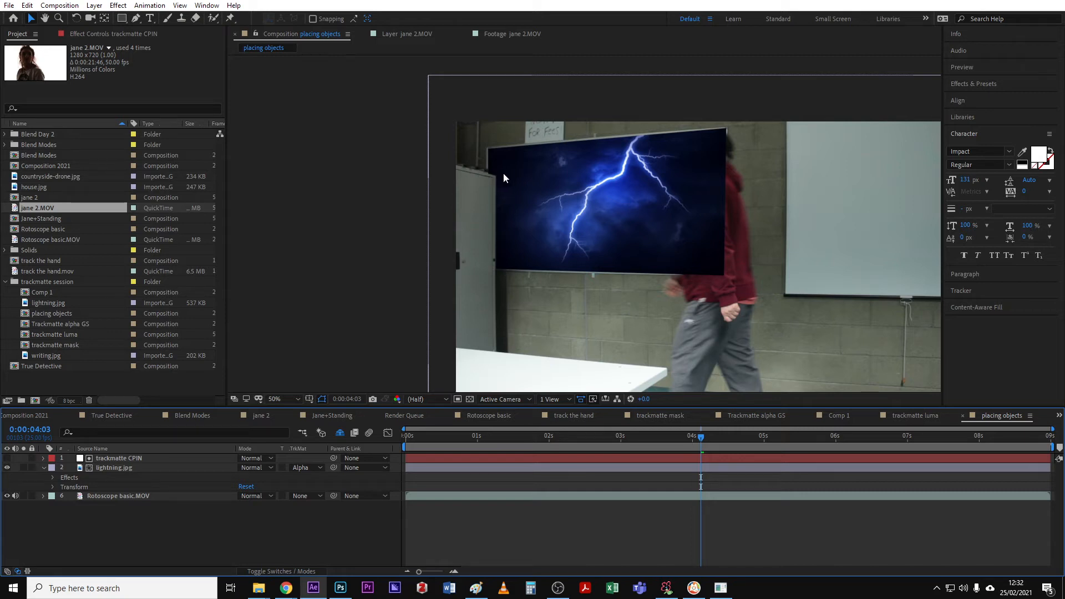
click(483, 181)
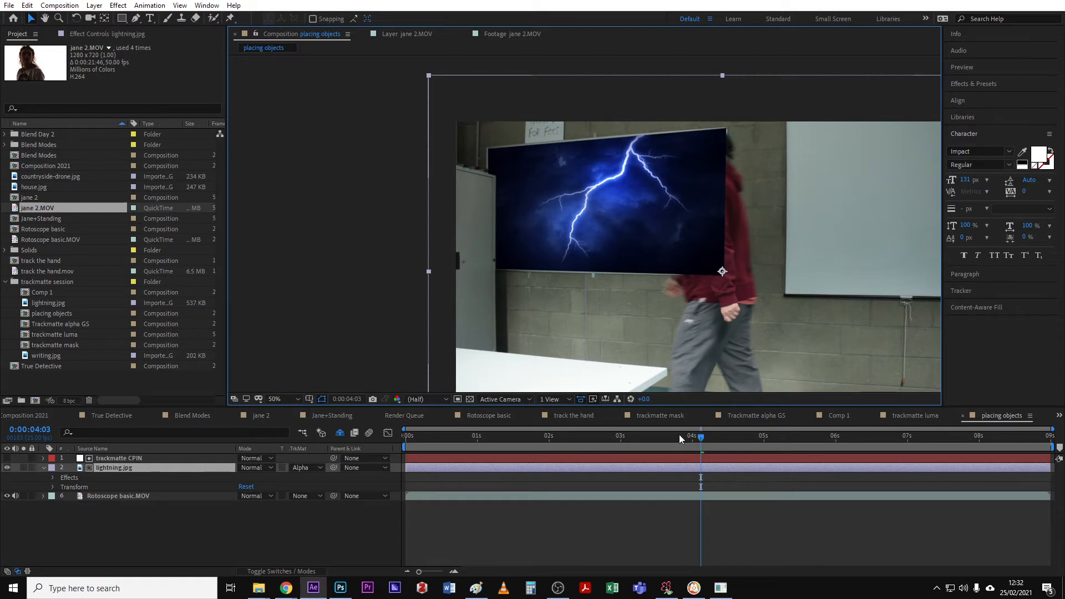
drag(679, 434, 652, 438)
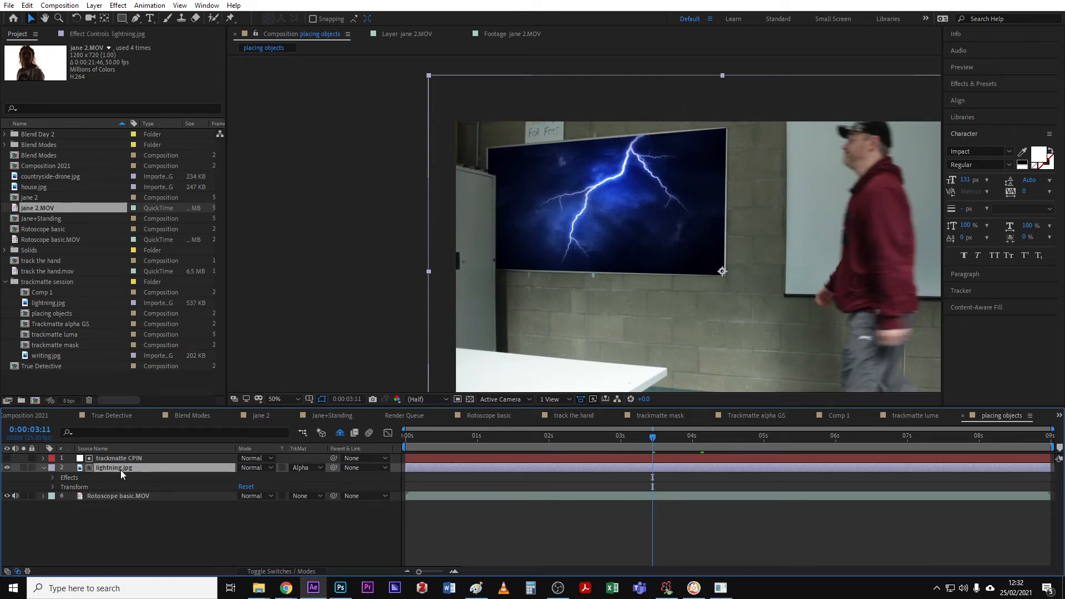
Step: Set the lightning.jpg layer's blending mode to Multiply and its opacity to 73%
click(271, 467)
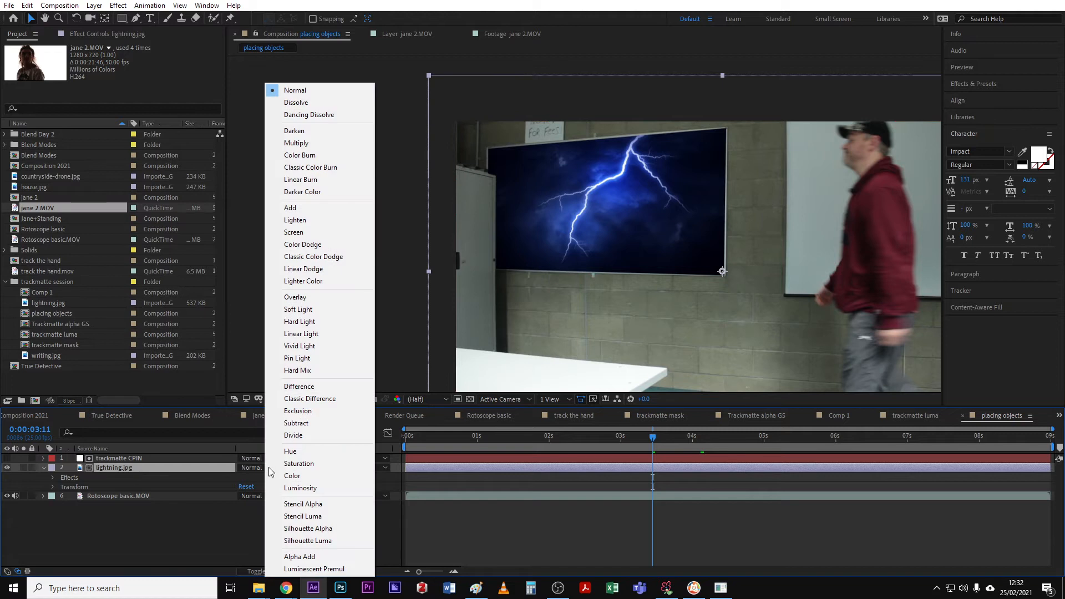
click(297, 143)
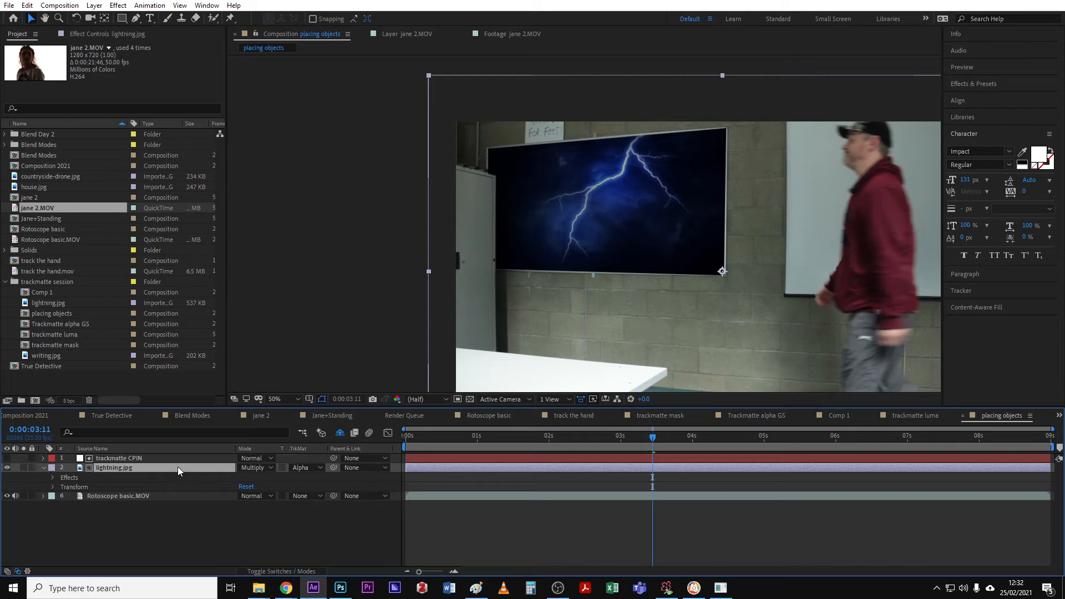
key(t)
drag(244, 477, 238, 482)
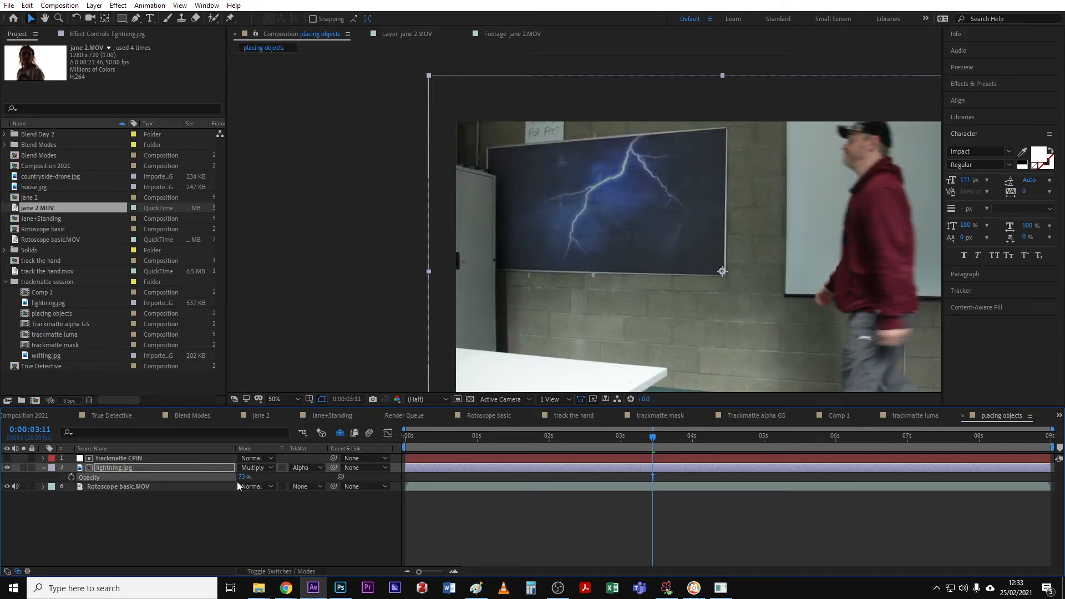
Step: Try the Screen blending mode on the lightning.jpg layer, and switch it to Overlay
click(267, 466)
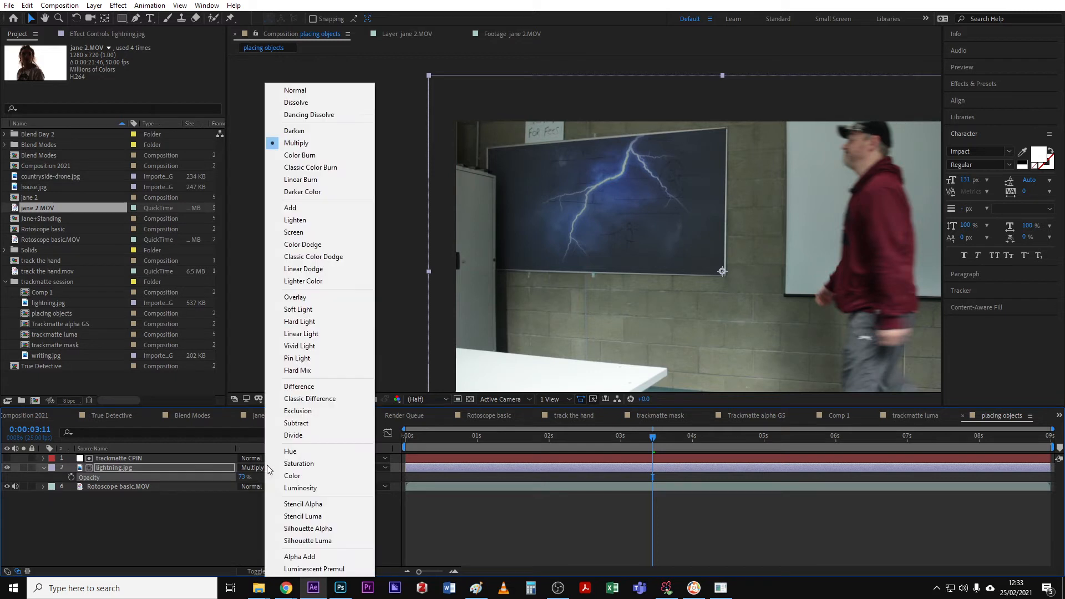
click(309, 232)
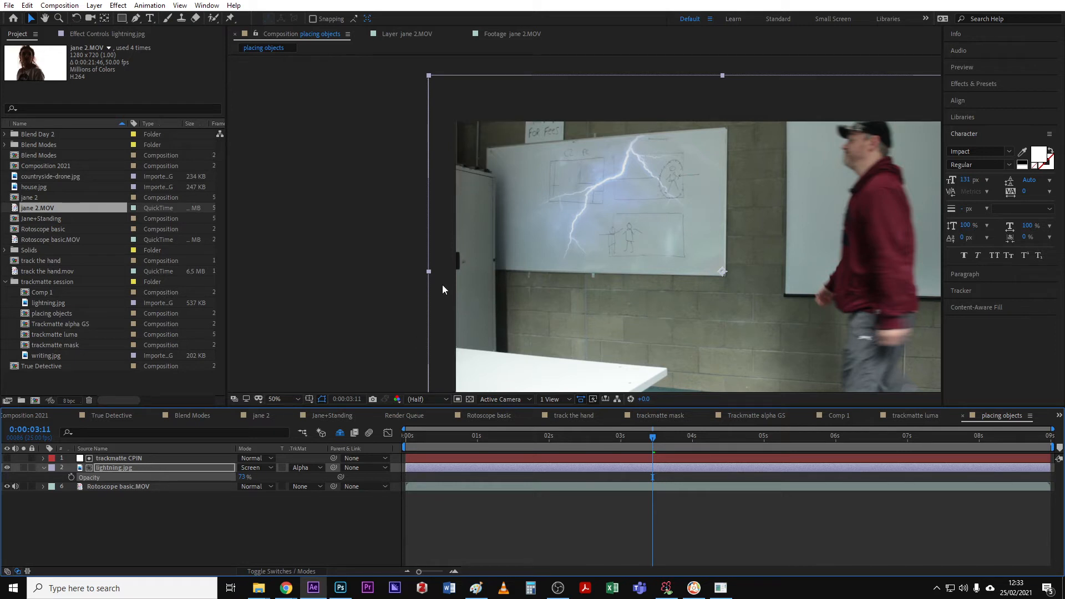
click(116, 469)
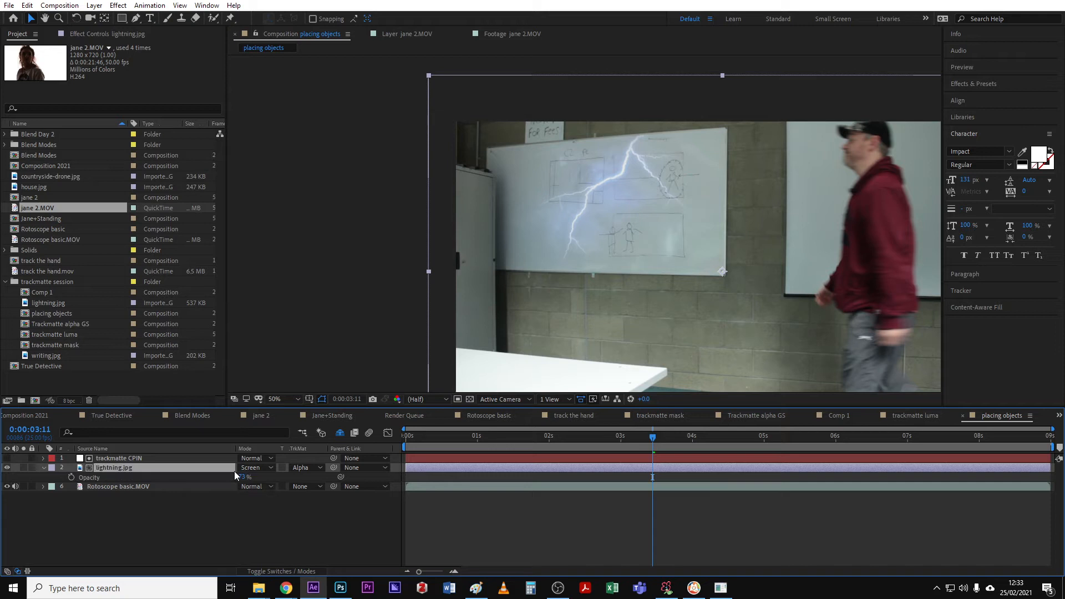
click(270, 468)
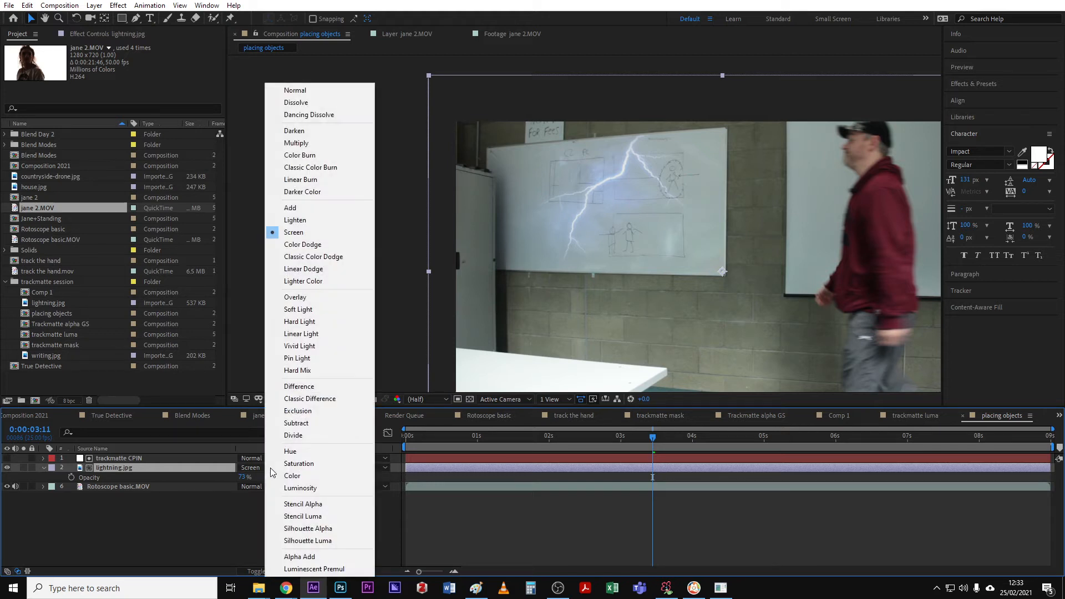
click(307, 300)
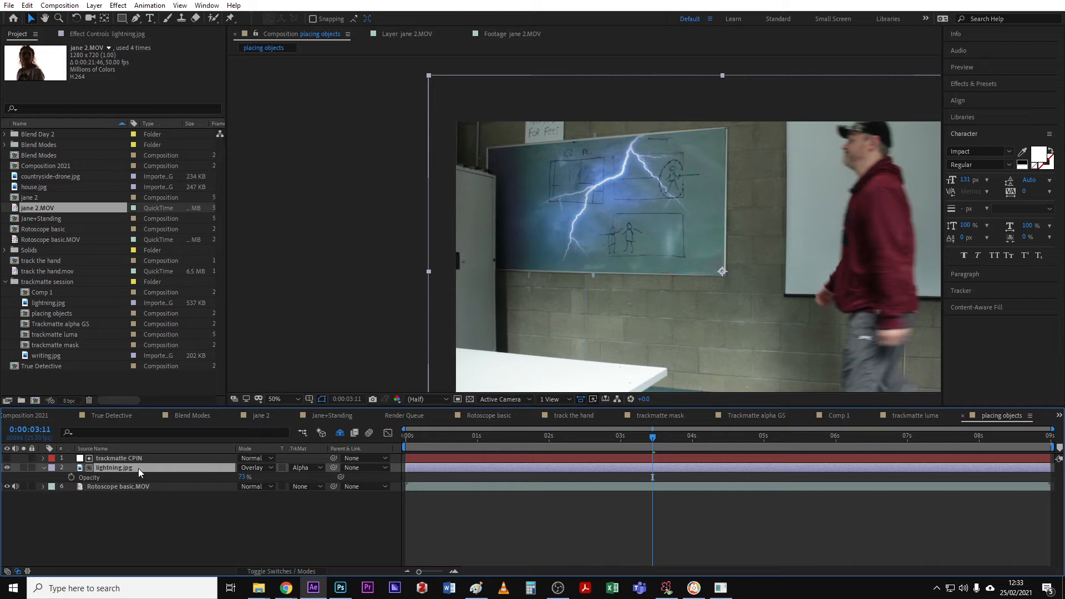
Step: Apply a Vibrance effect to lightning.jpg with Vibrance -100 and Saturation -77, and check the layer on its own
click(81, 35)
right_click(60, 154)
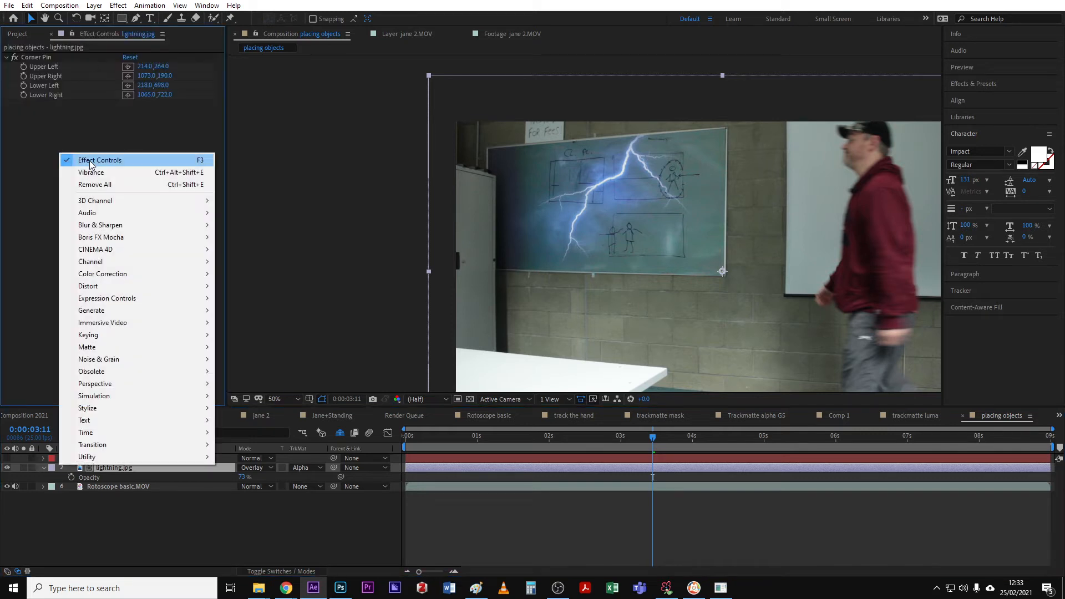
mouse_move(104, 275)
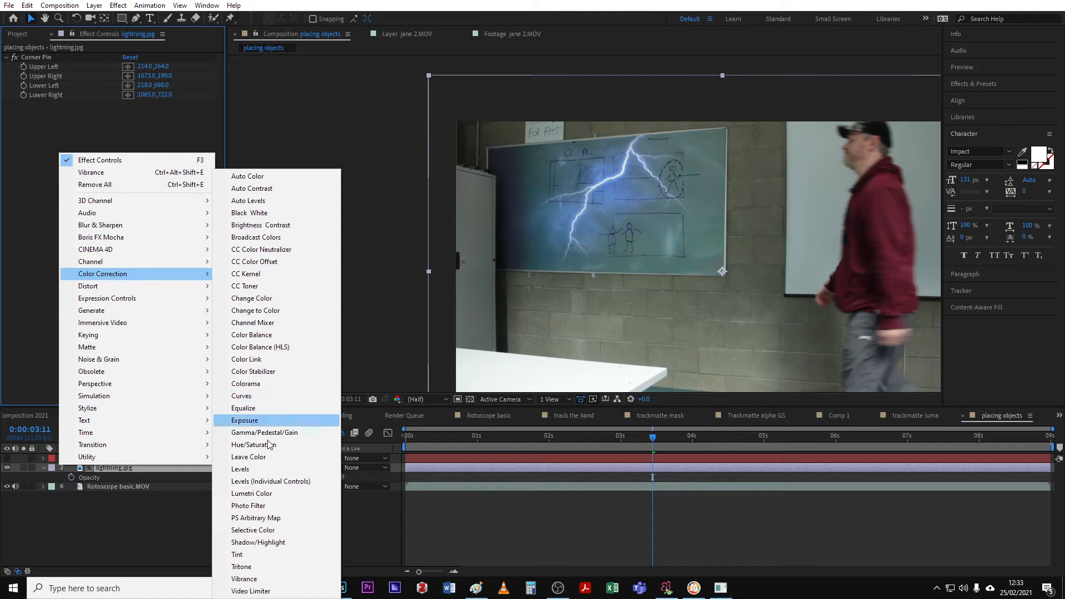
click(244, 578)
drag(124, 113, 54, 122)
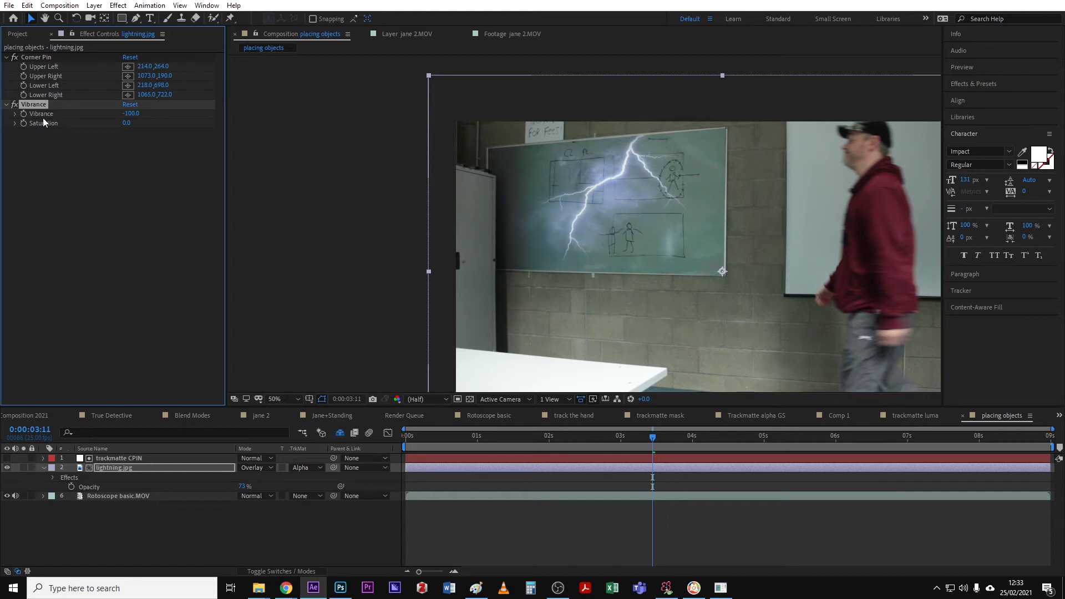
drag(126, 123, 83, 126)
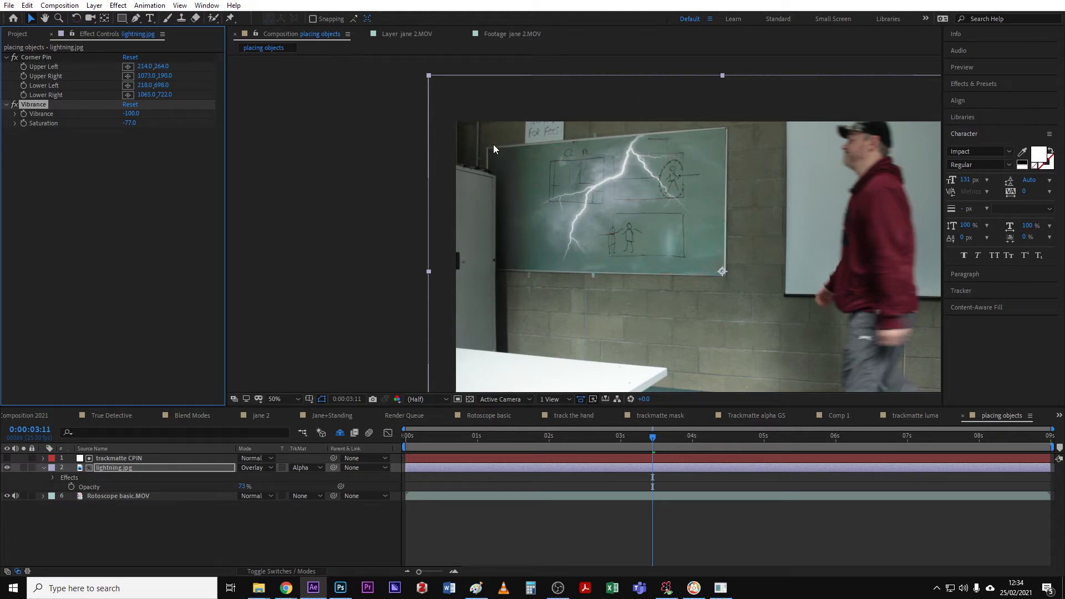
double_click(79, 467)
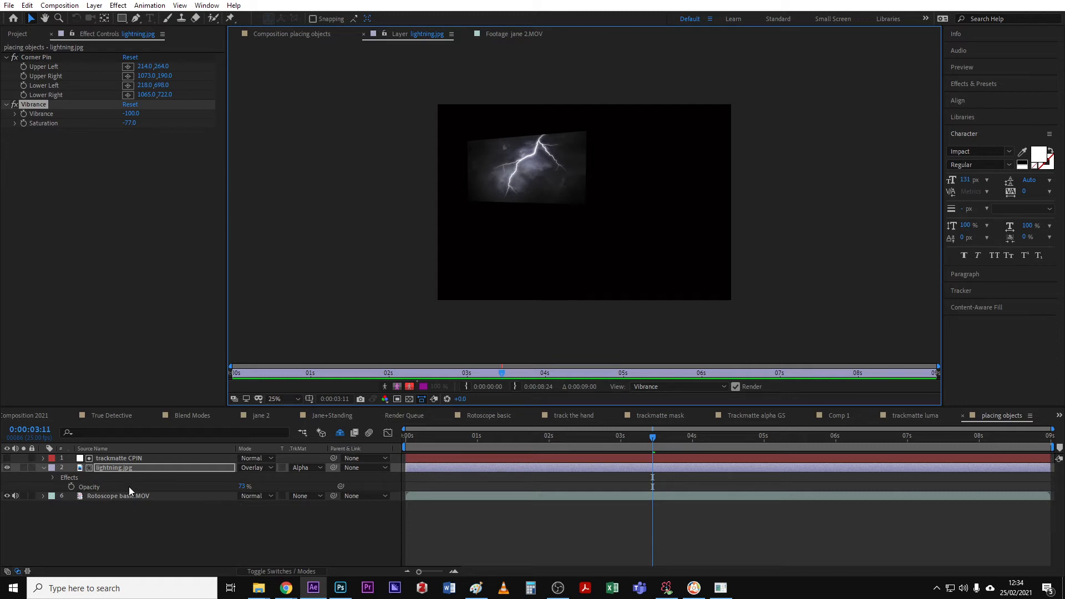
click(306, 34)
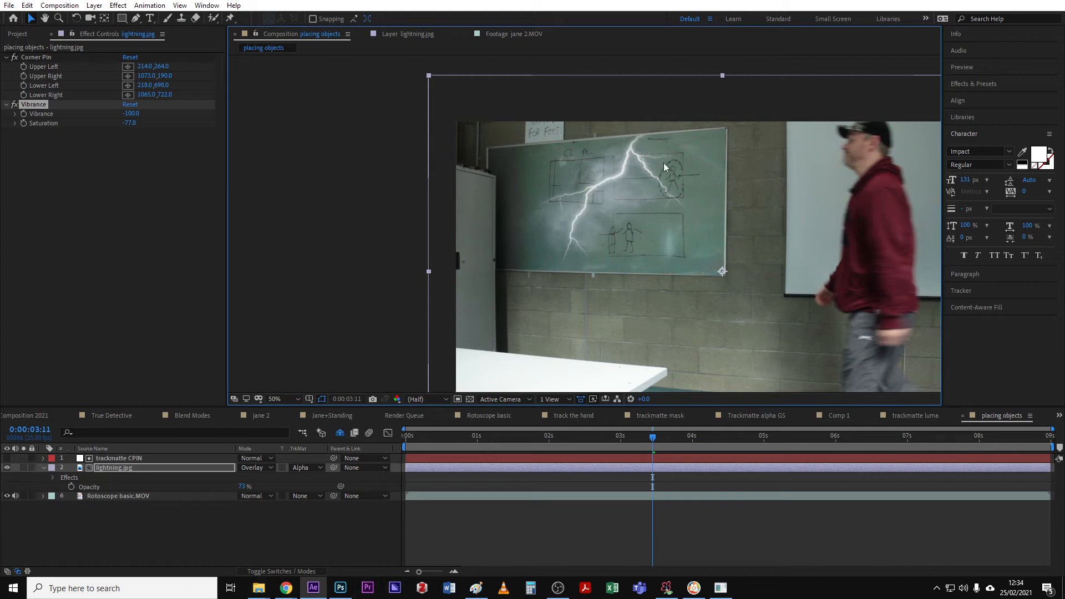
Step: Delete the trackmatte CPIN and lightning.jpg layers from the composition, keeping only Rotoscope basic.MOV
click(110, 468)
shift+click(114, 459)
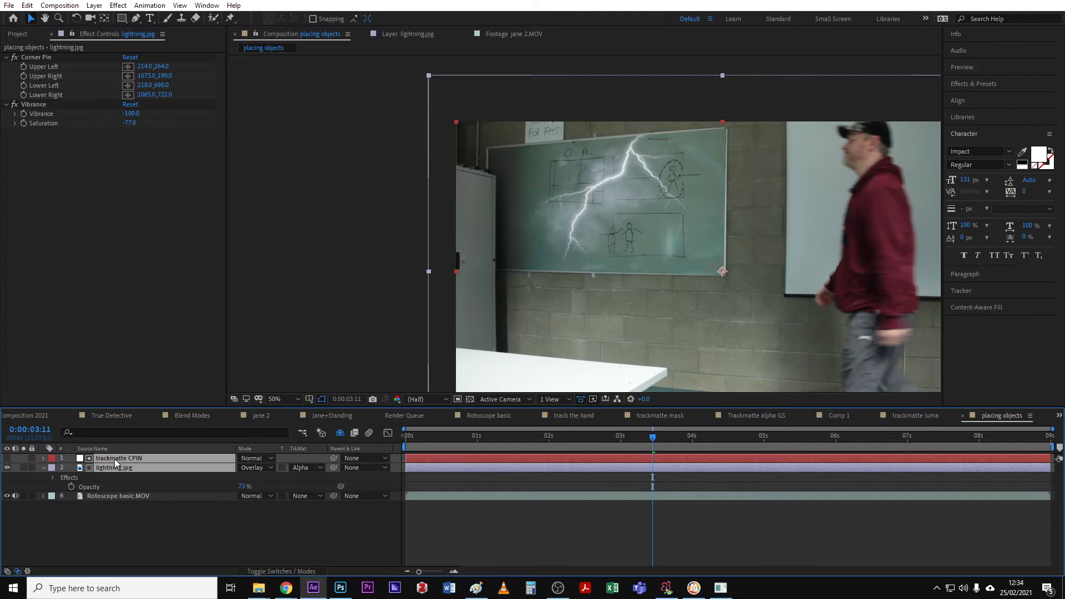
key(Delete)
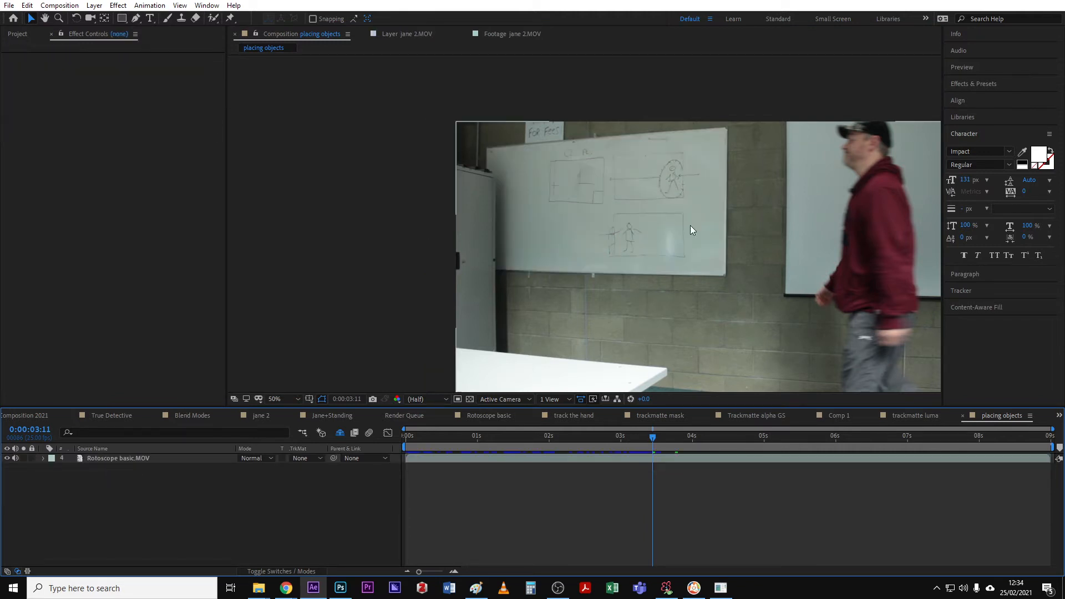
click(169, 461)
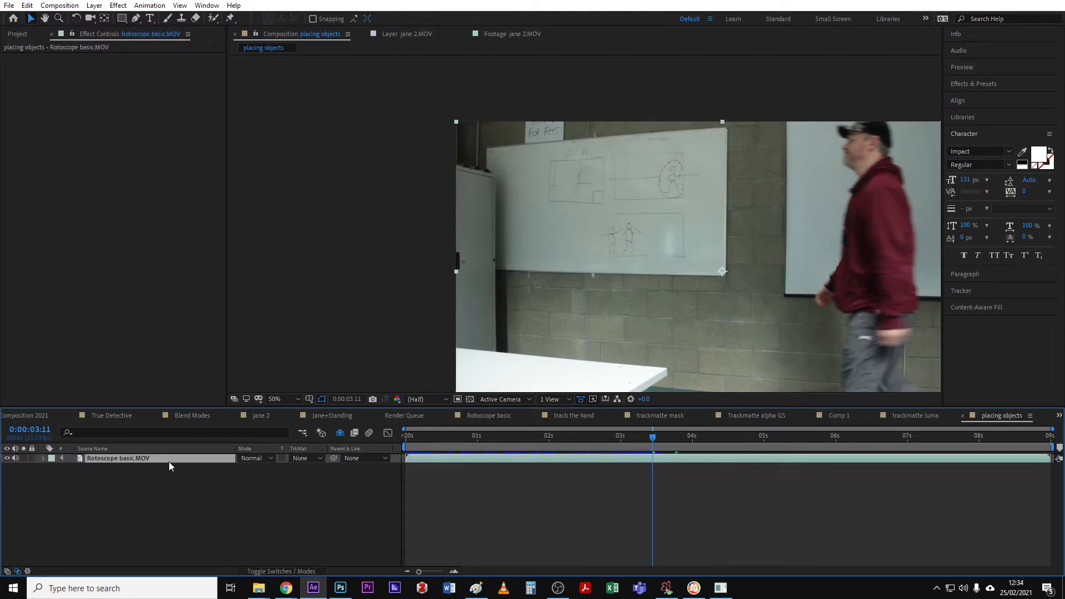
Step: Add lightning.jpg from the trackmatte session folder as a layer above Rotoscope basic.MOV
click(36, 36)
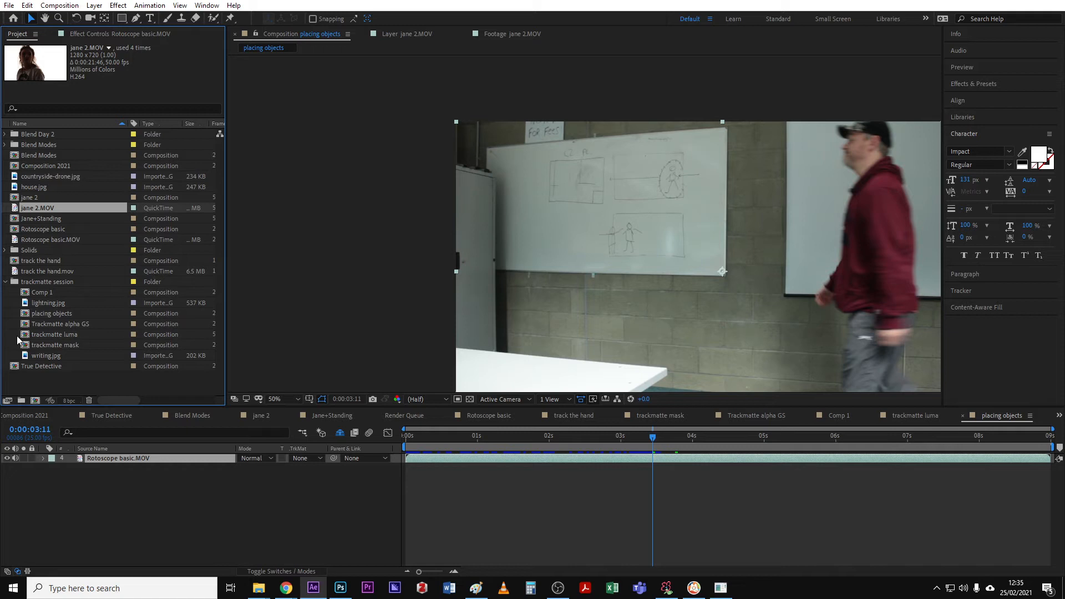
drag(31, 302, 458, 341)
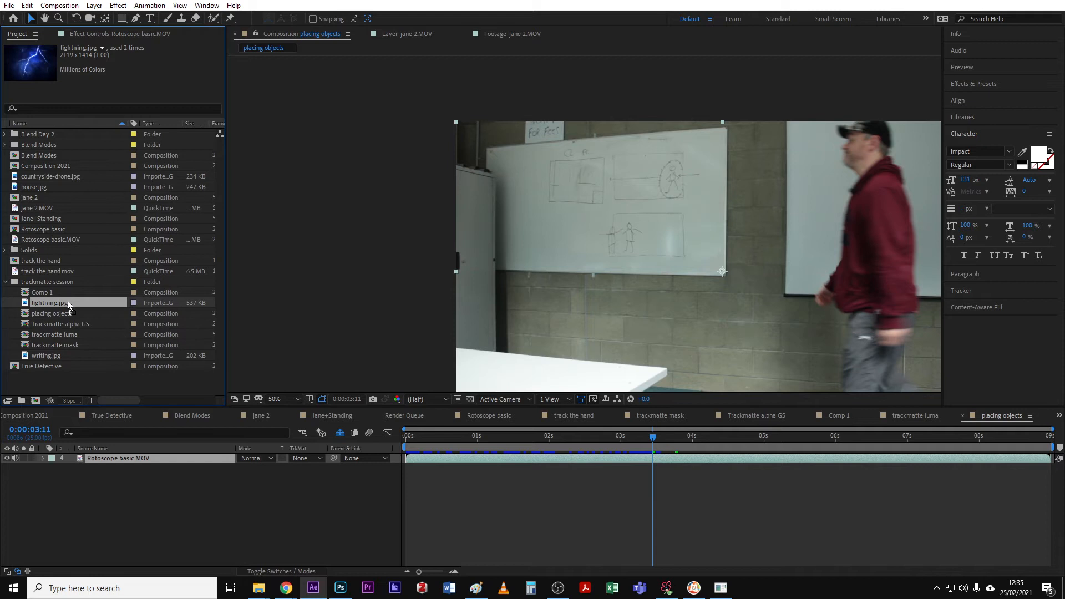
drag(68, 301, 121, 454)
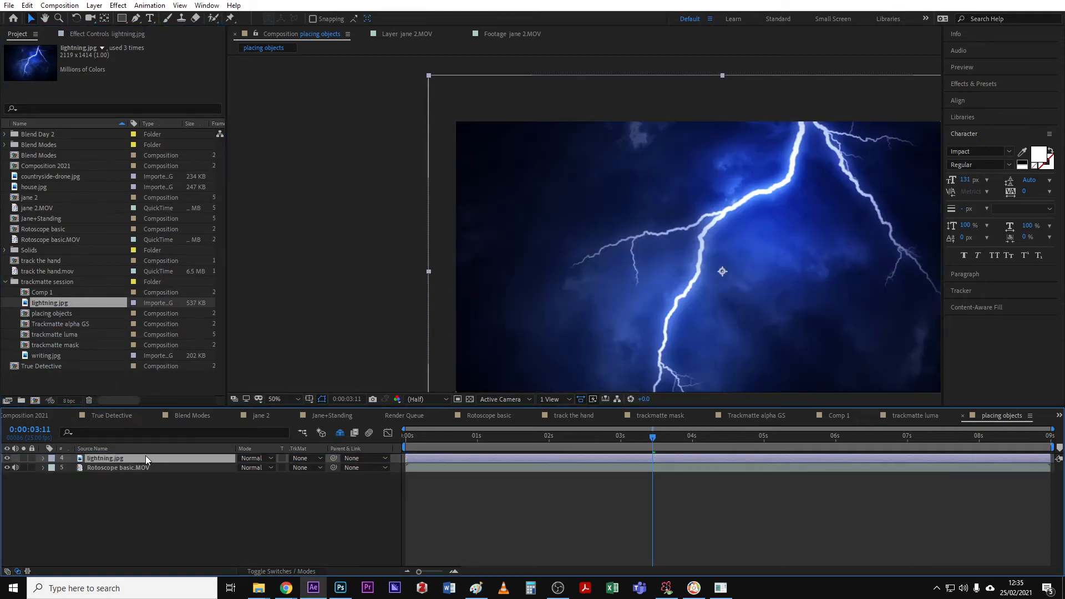
Step: Scale the lightning image down to roughly half the frame's width and move it over the lower part of the whiteboard
scroll(683, 228, down, 2)
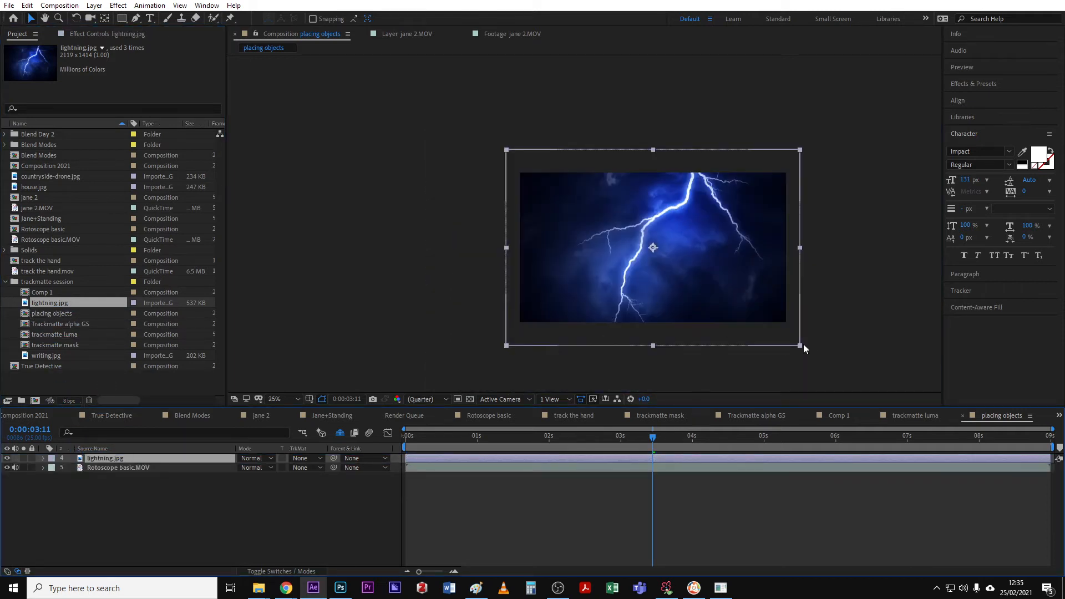
drag(802, 346, 740, 291)
drag(690, 262, 641, 277)
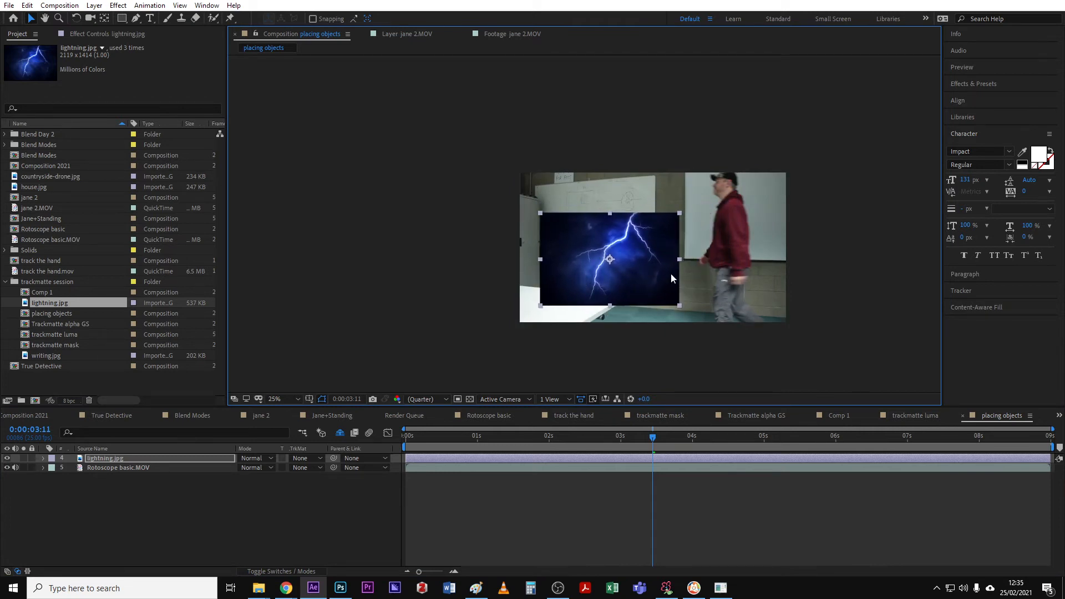
Step: Apply the Corner Pin distort effect to the lightning.jpg layer
click(297, 399)
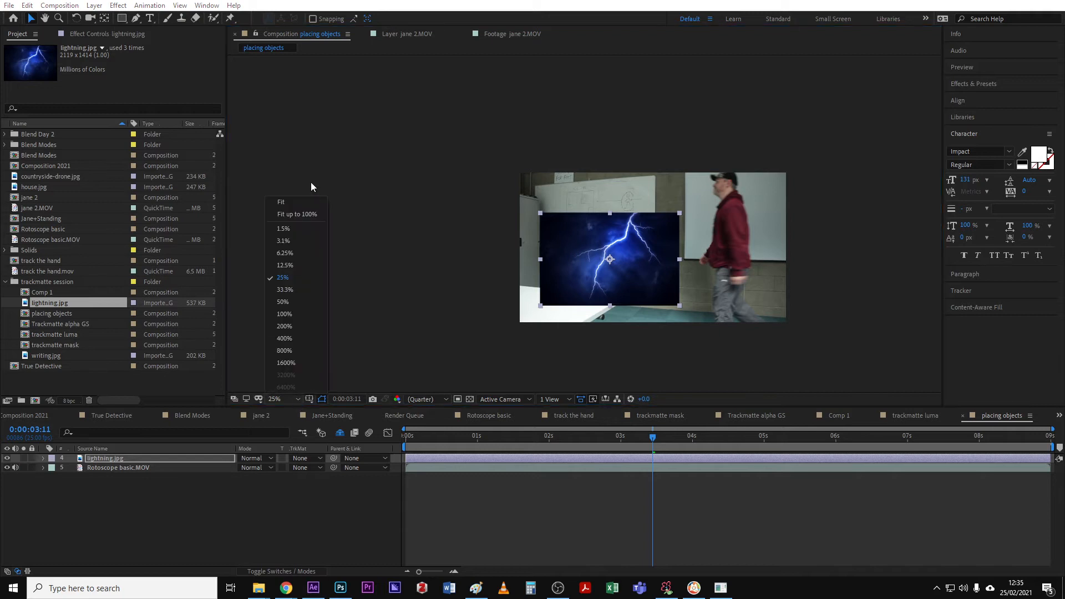
click(298, 204)
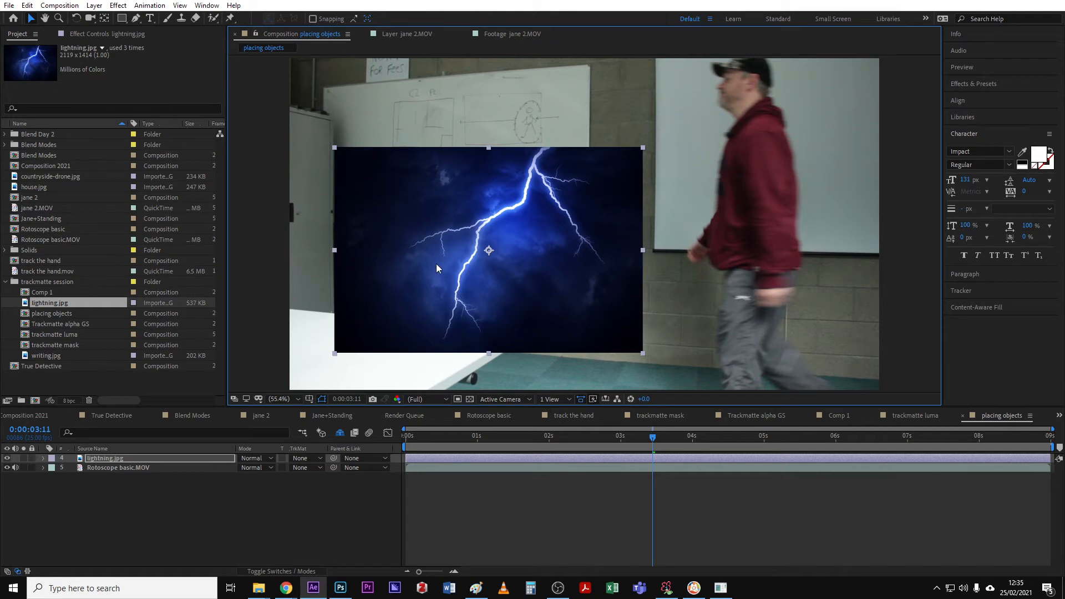
click(105, 459)
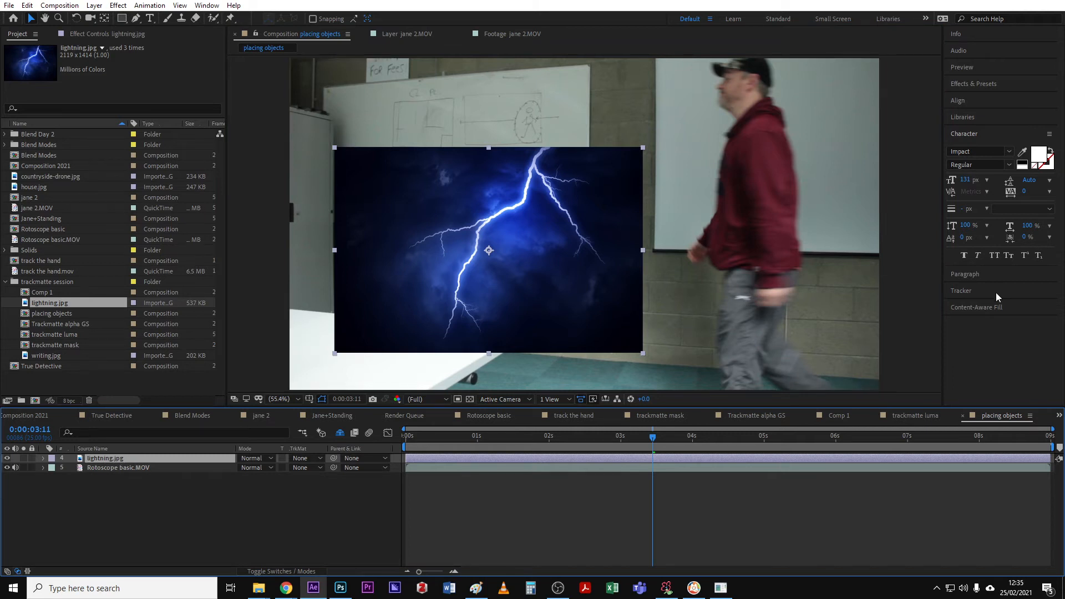
click(979, 84)
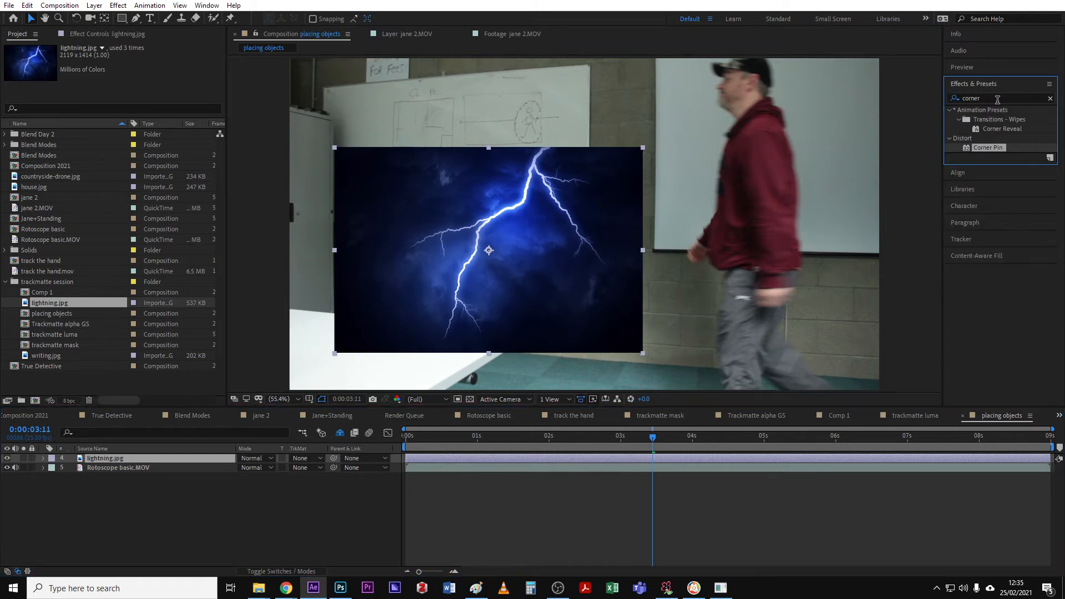
double_click(991, 99)
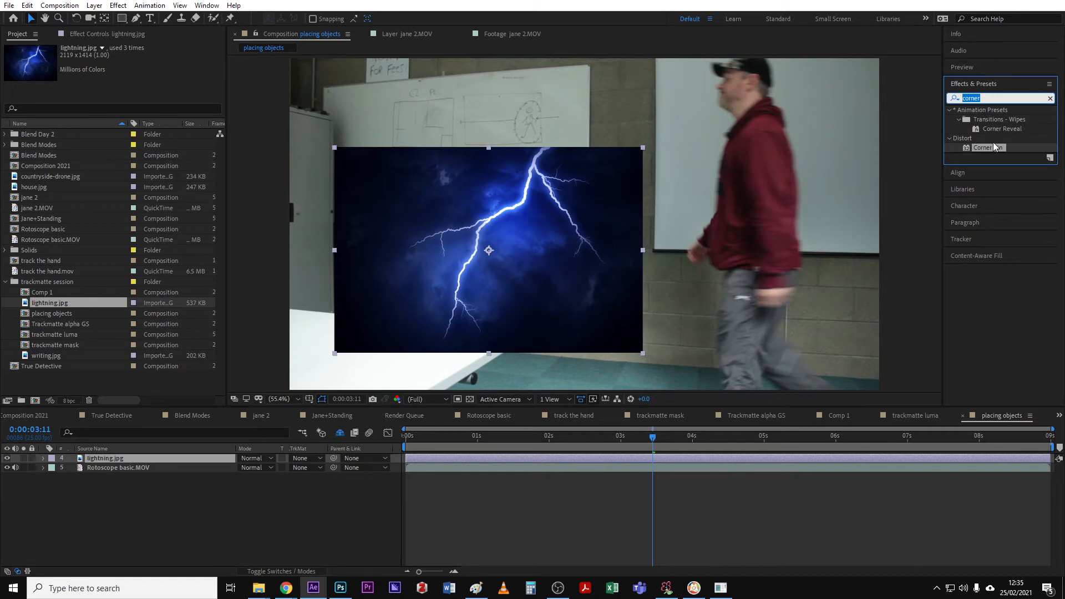
drag(990, 148, 540, 280)
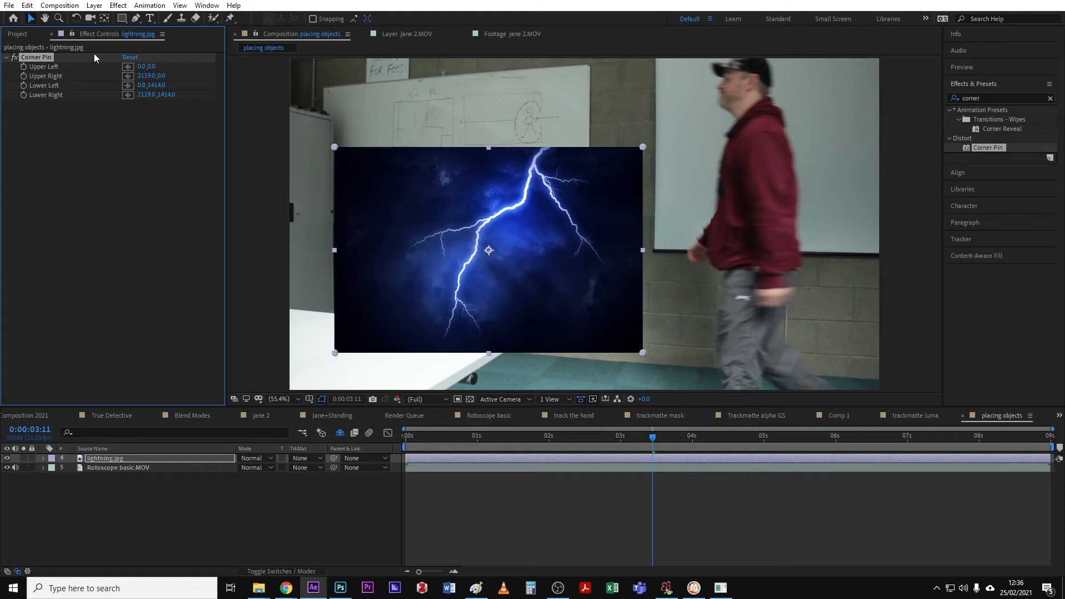
Step: Pin the lightning image's upper corners to the whiteboard's upper corners, at about -67.9, -396.5 and 1742.5, -564.2
click(127, 67)
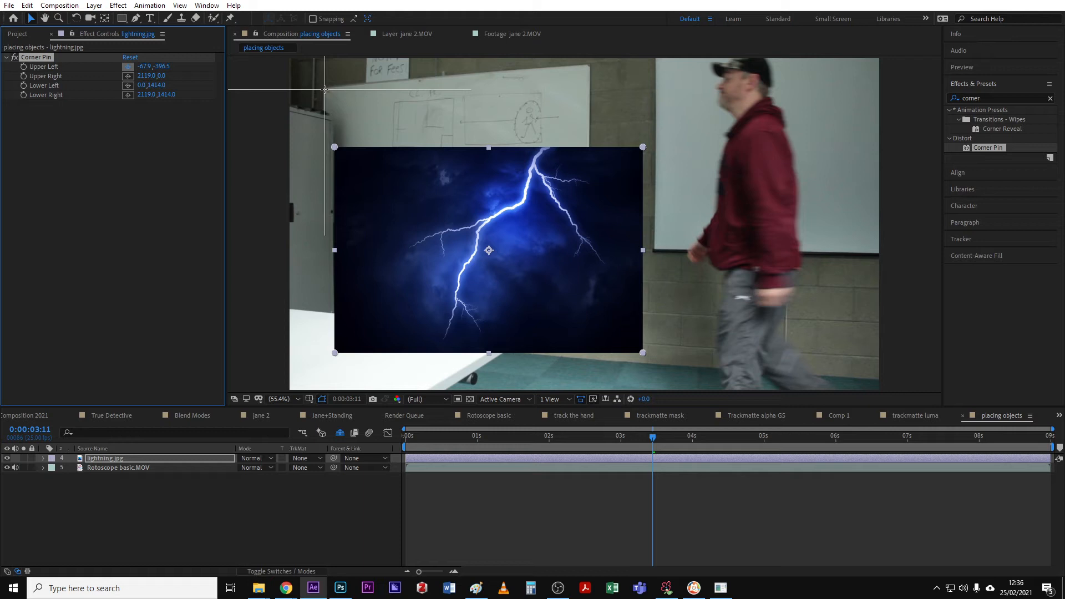
click(324, 88)
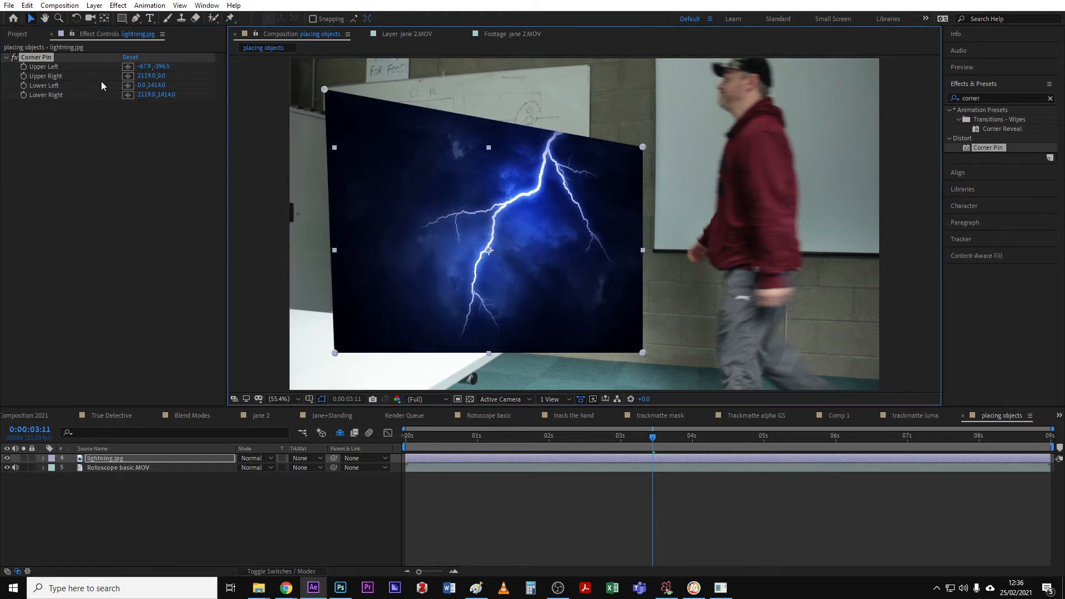
click(127, 76)
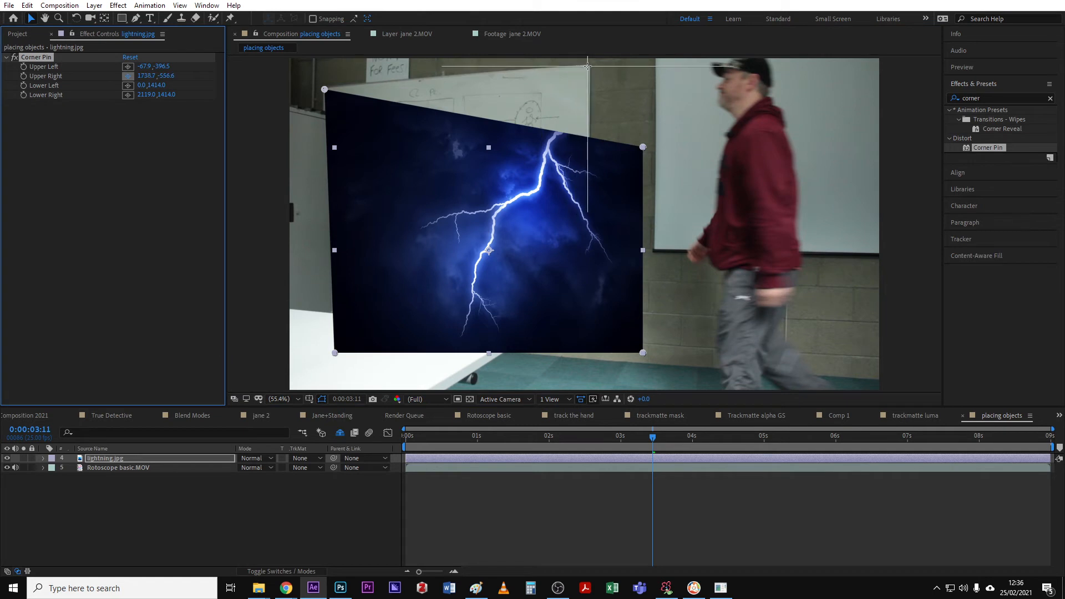
click(587, 65)
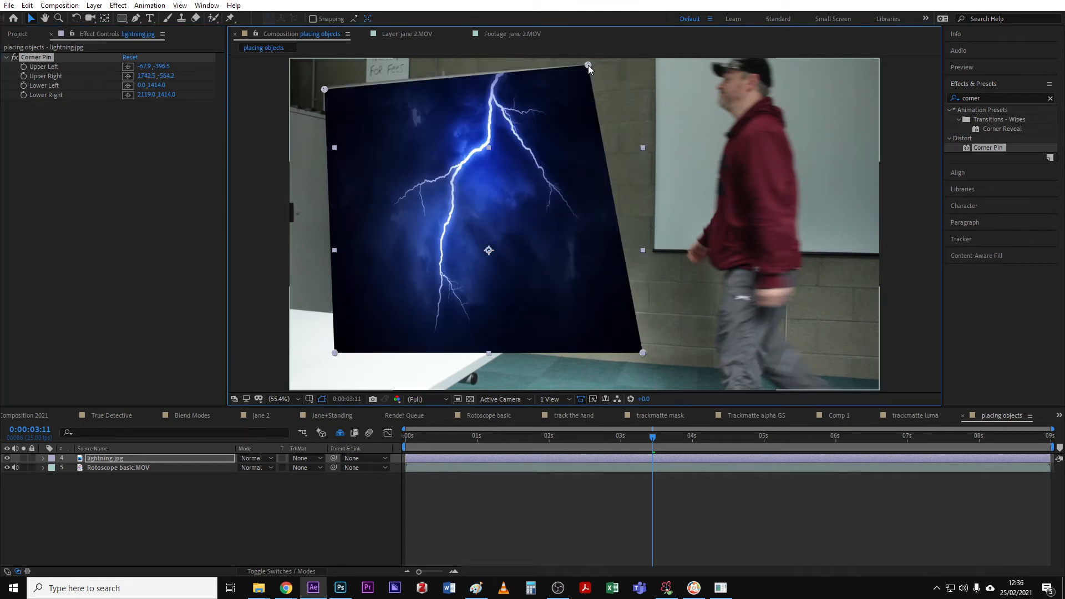
Step: With the lightning layer temporarily hidden, pin its lower corners to the whiteboard's lower corners, at about -79.4, 510.7 and 1734.9, 560.2
click(7, 459)
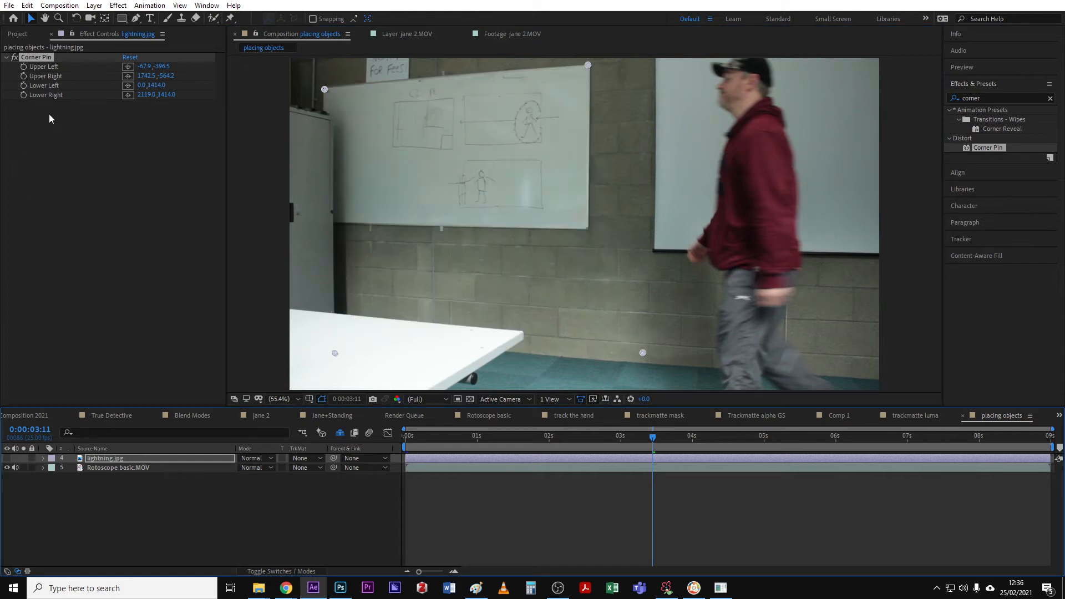
click(129, 86)
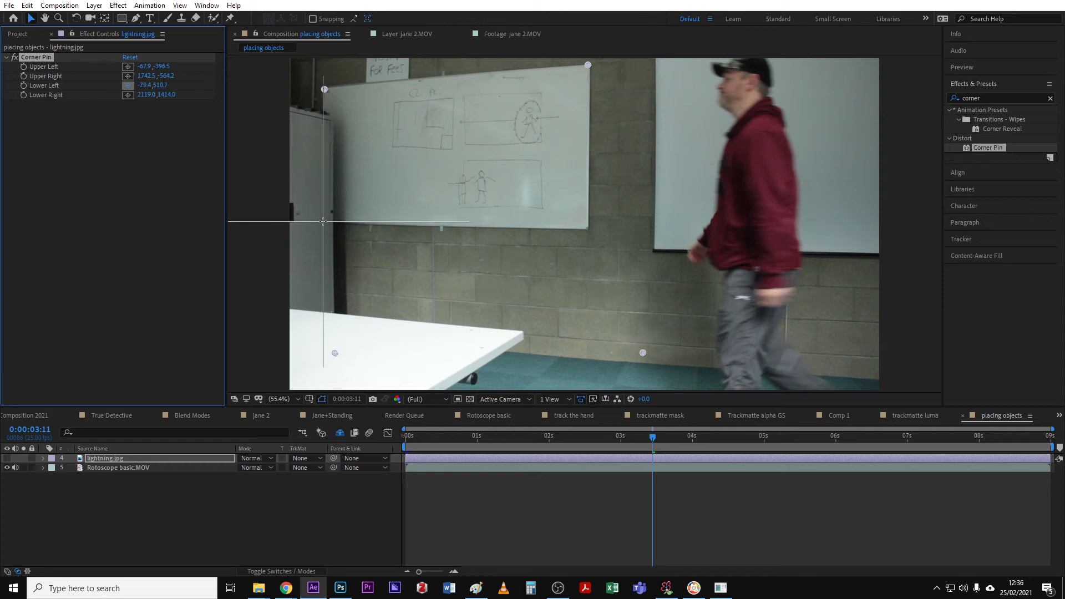
click(323, 221)
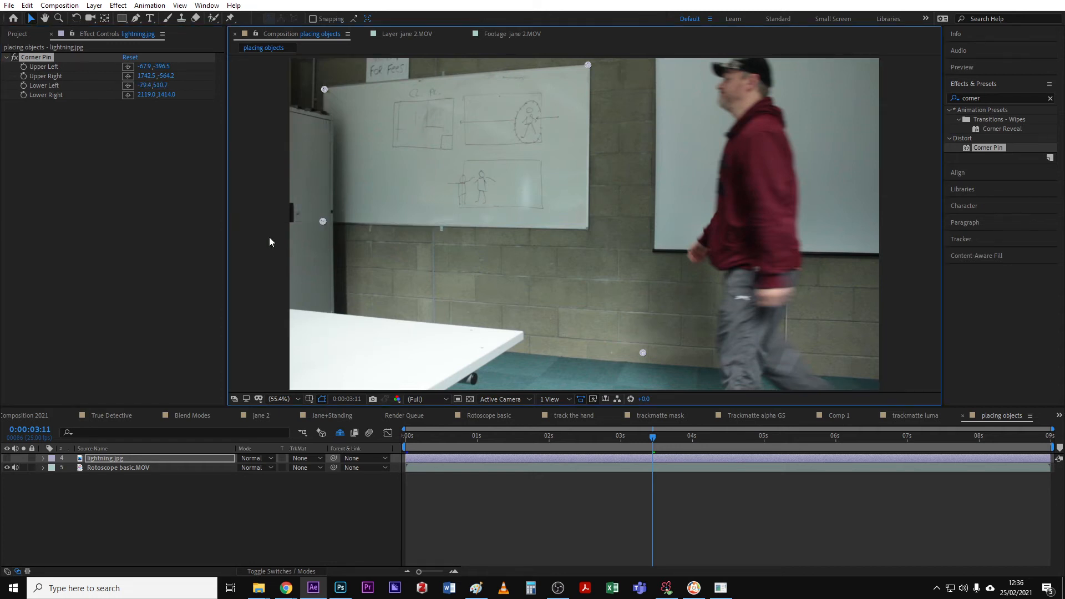
click(129, 95)
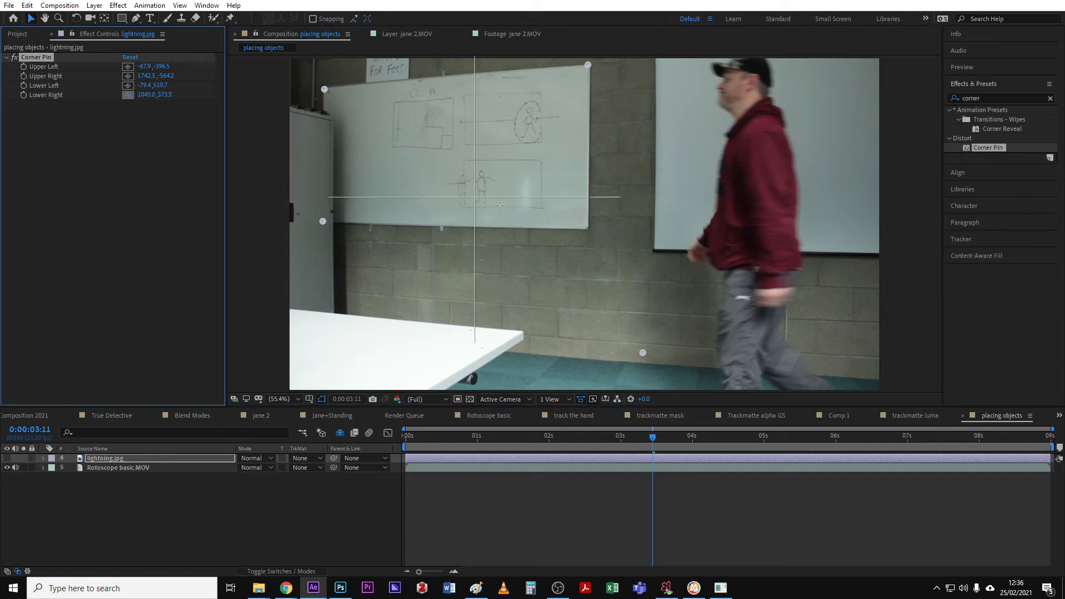
click(587, 228)
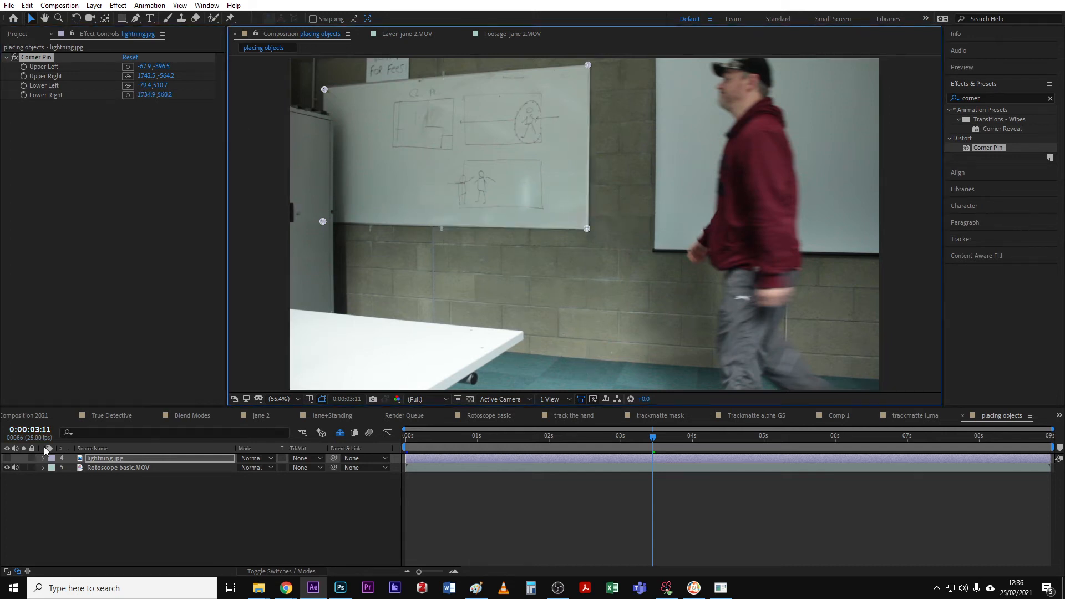
click(7, 458)
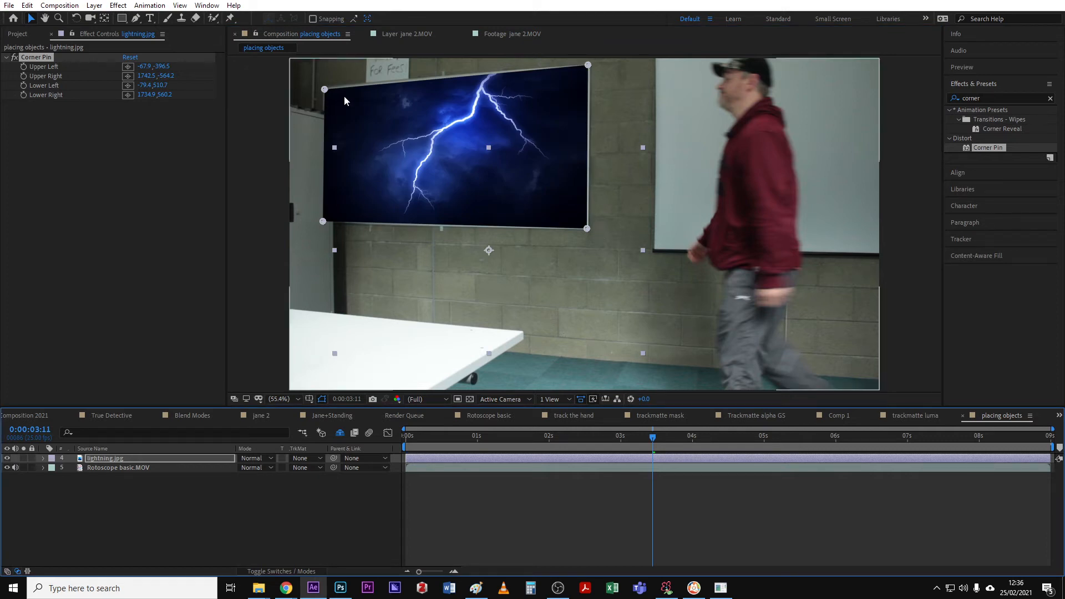
Step: Nudge all four Corner Pin points of the lightning image slightly so its edges follow the whiteboard's border
drag(324, 90, 324, 88)
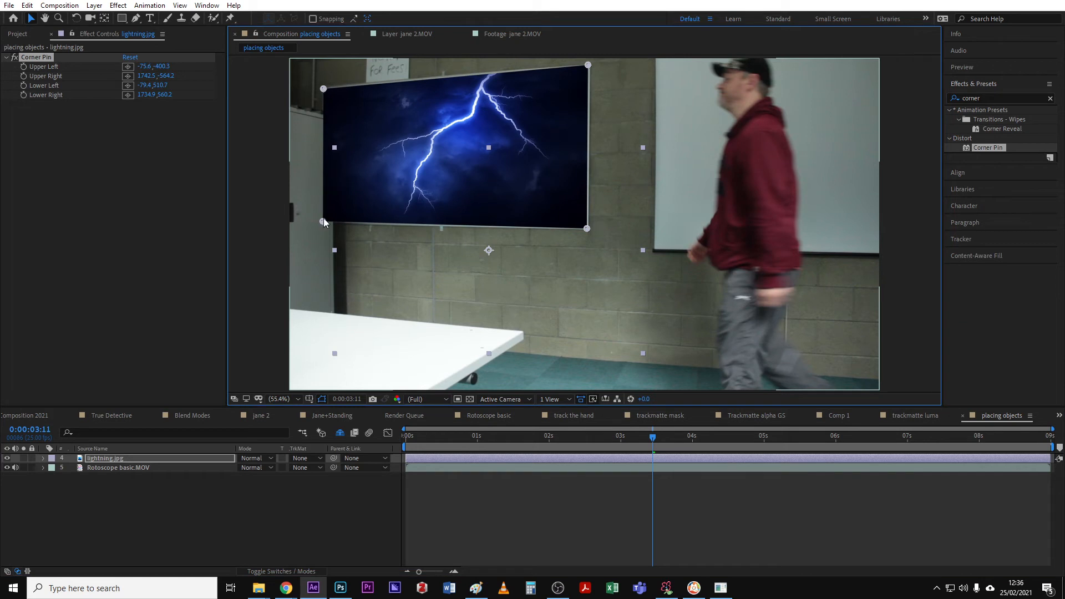
drag(323, 221, 325, 218)
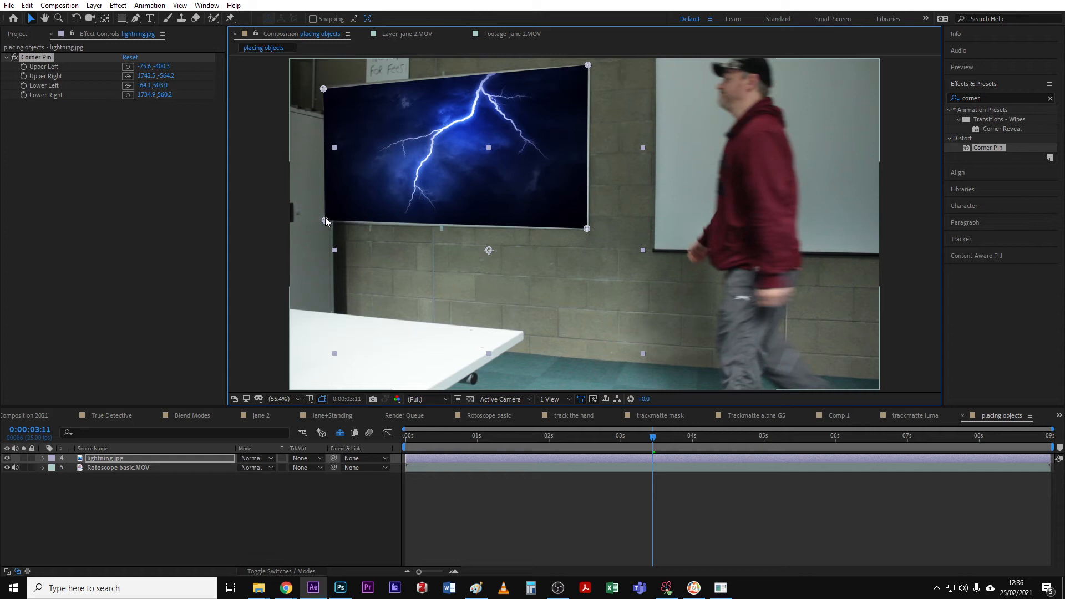
drag(587, 229, 587, 228)
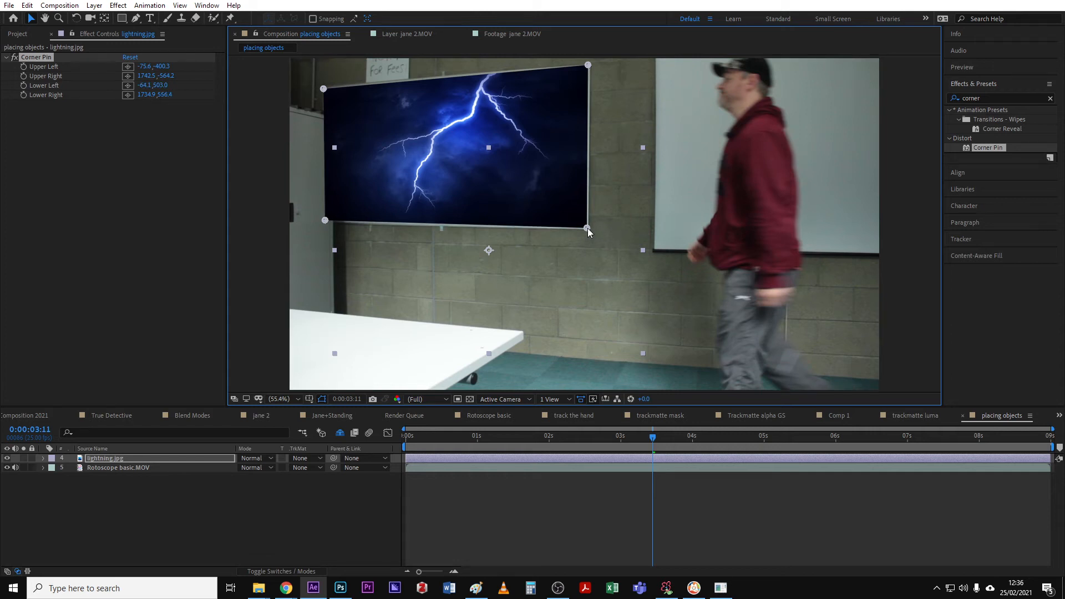
drag(586, 65, 585, 67)
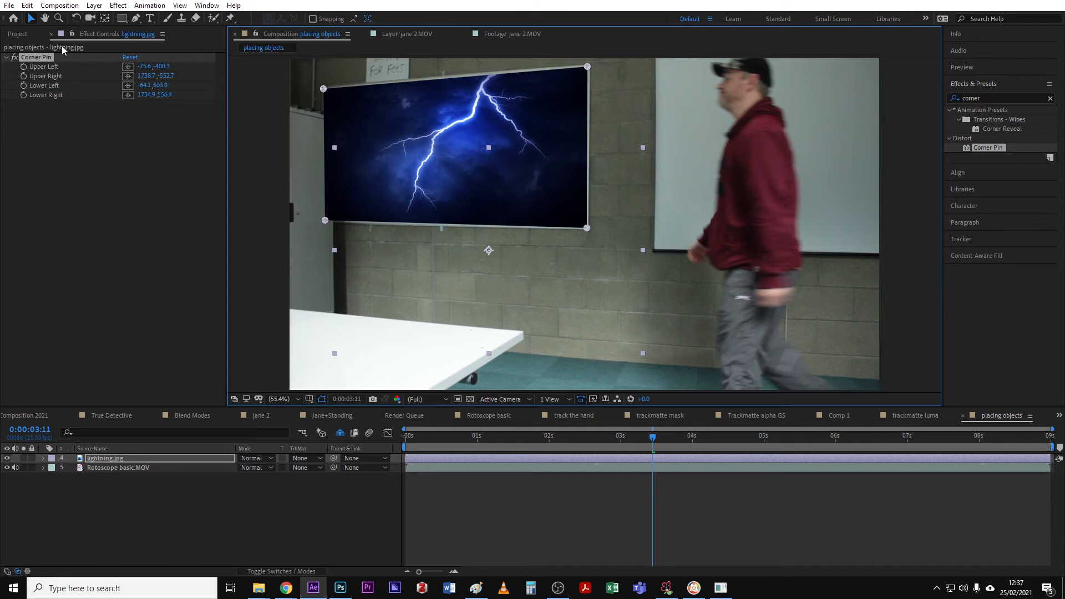
Step: Remove the Corner Pin effect from lightning.jpg and add a rectangular mask covering the entire layer in its Layer view
click(39, 66)
key(Delete)
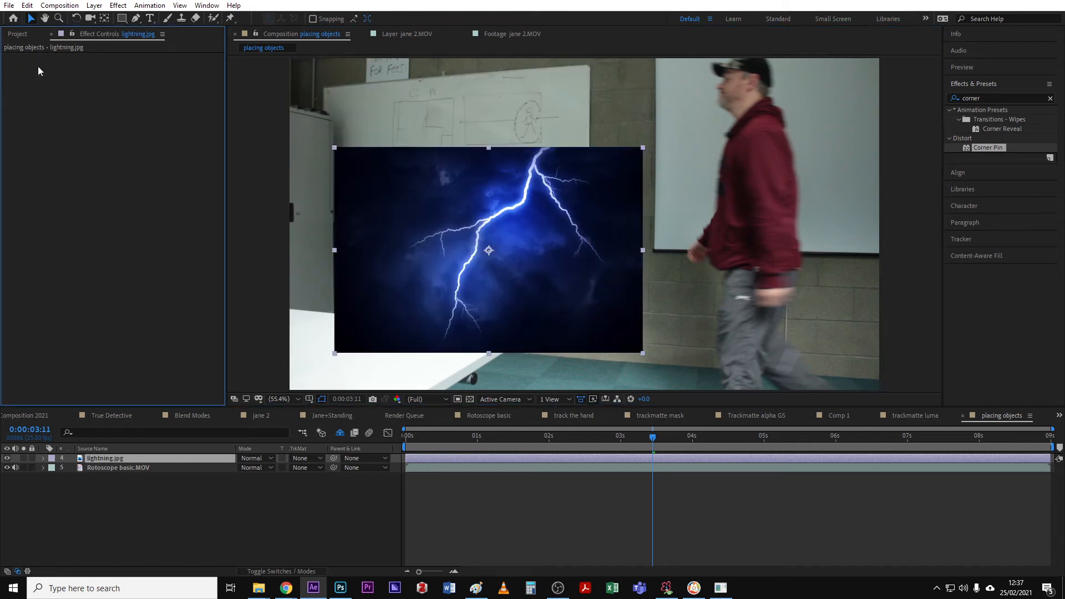
double_click(101, 459)
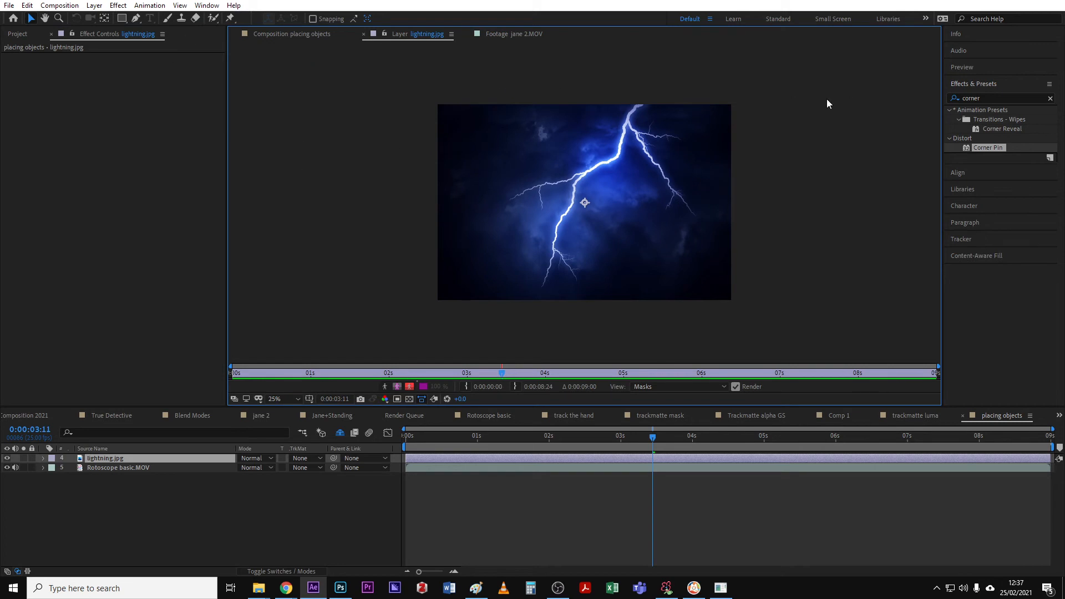
double_click(122, 18)
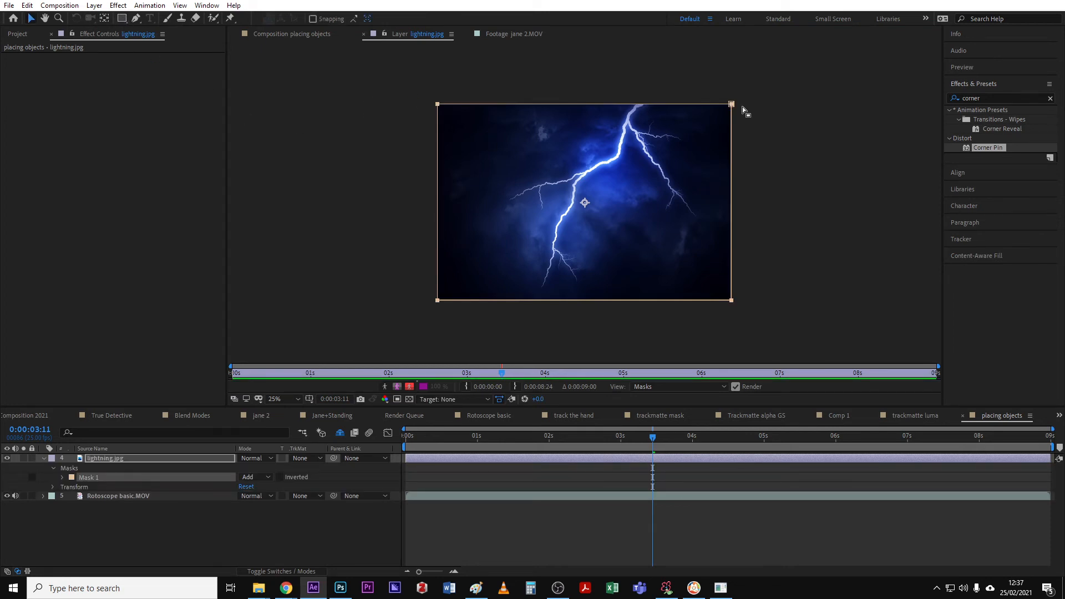
Step: Set the Mask Feather of the lightning layer's mask to 2 pixels and return to the placing objects composition view
click(62, 476)
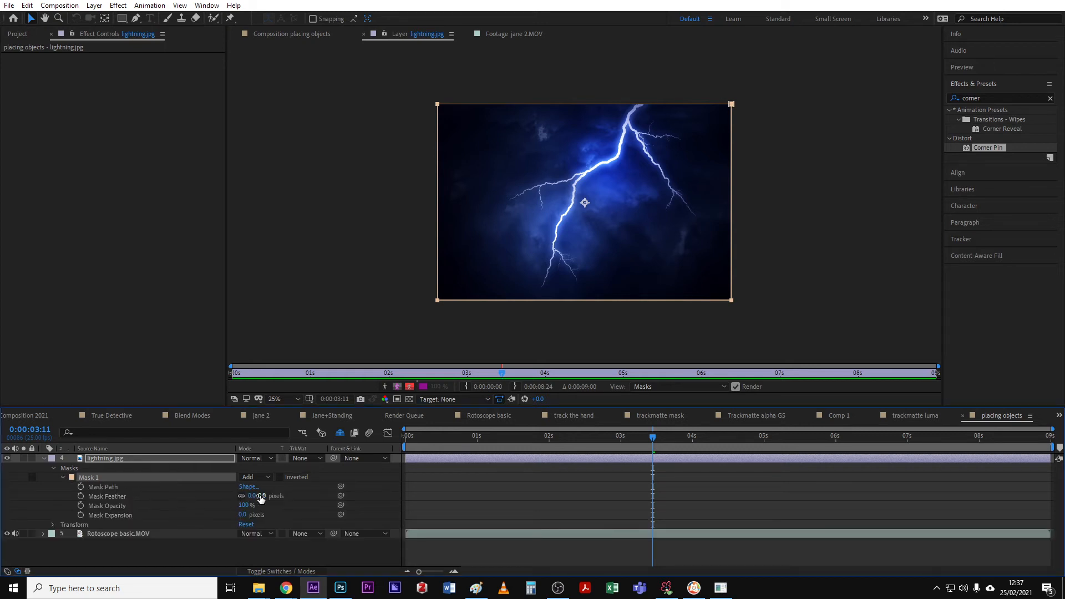
click(259, 495)
text(2)
key(Return)
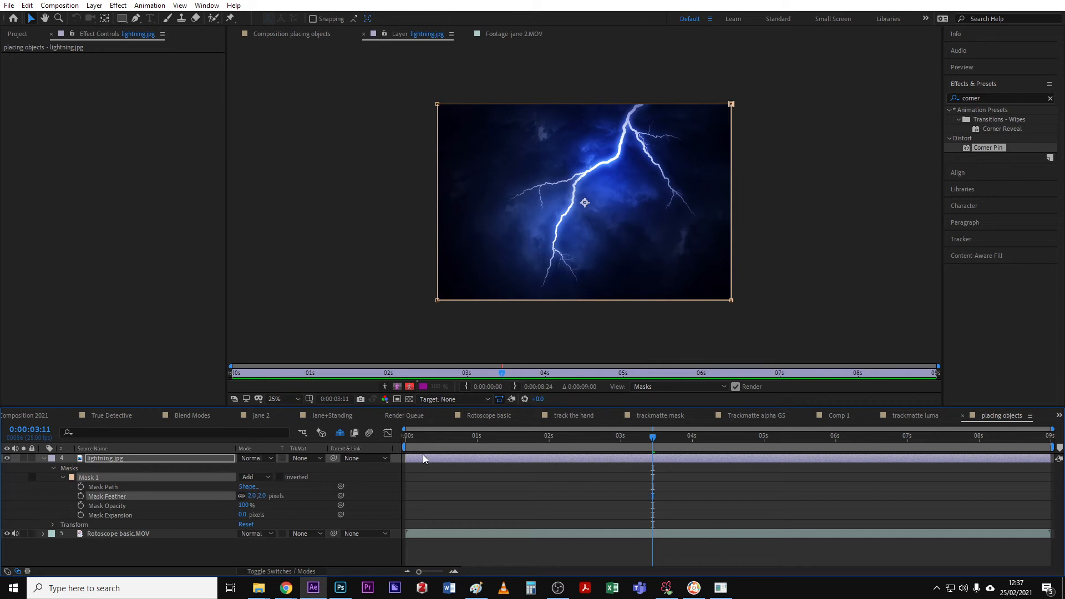
click(528, 498)
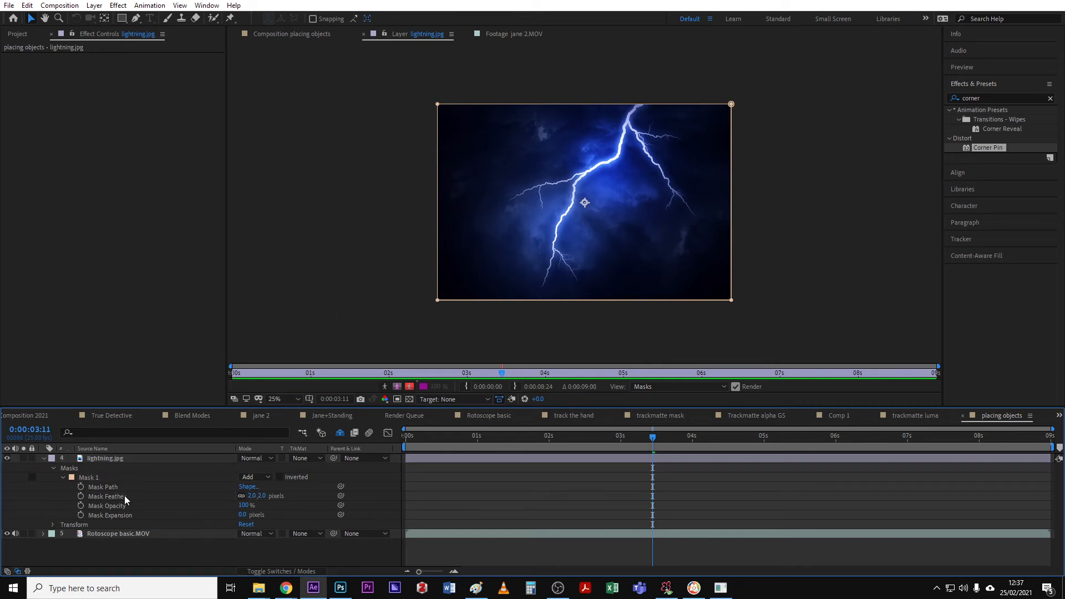
click(298, 34)
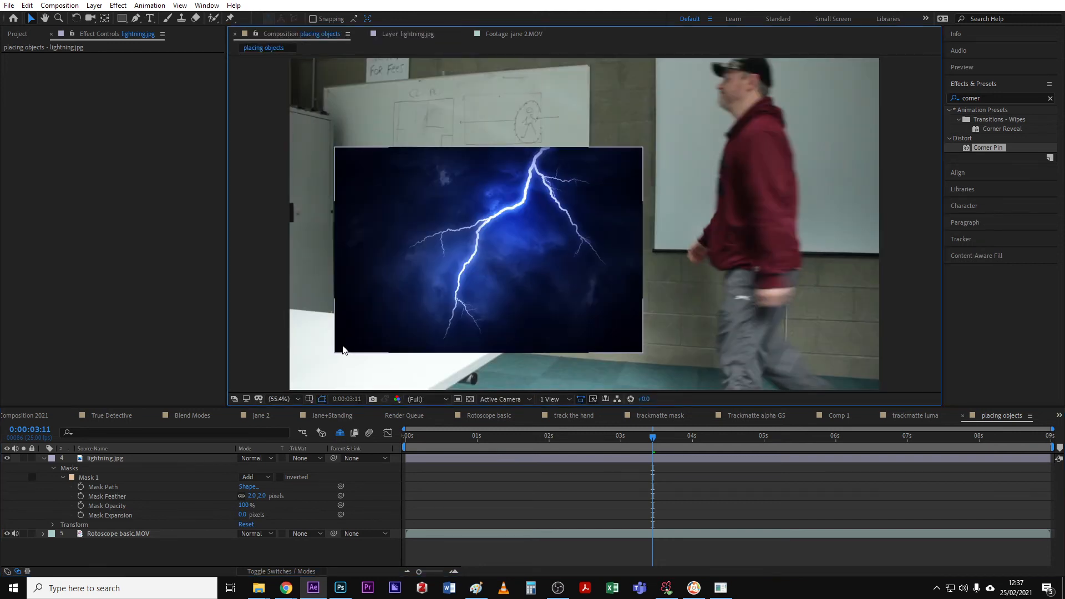
click(543, 487)
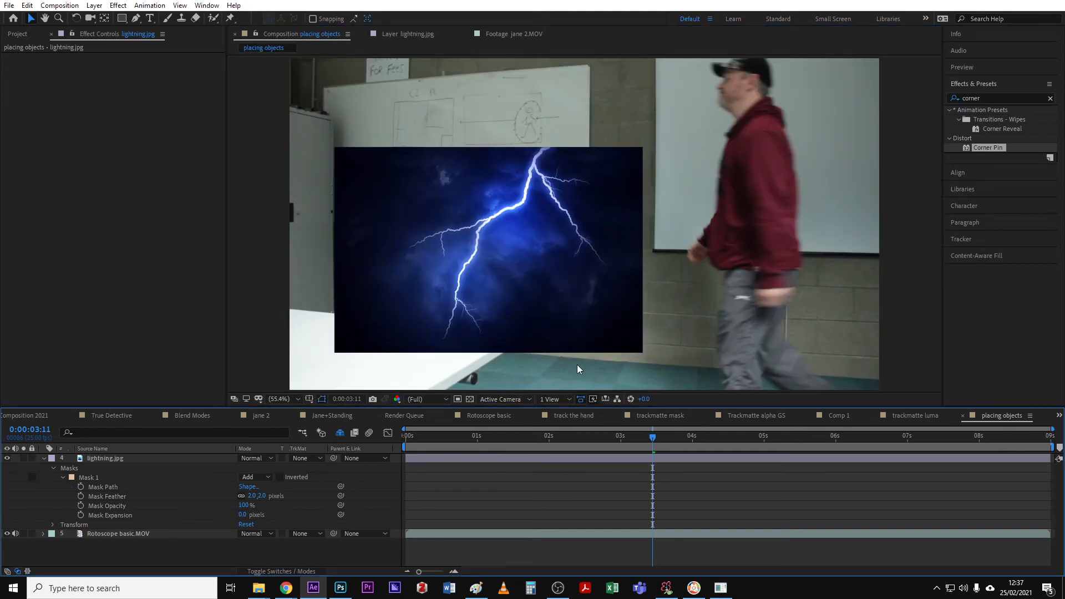
Step: Apply the Corner Pin effect to the masked lightning.jpg layer
click(120, 460)
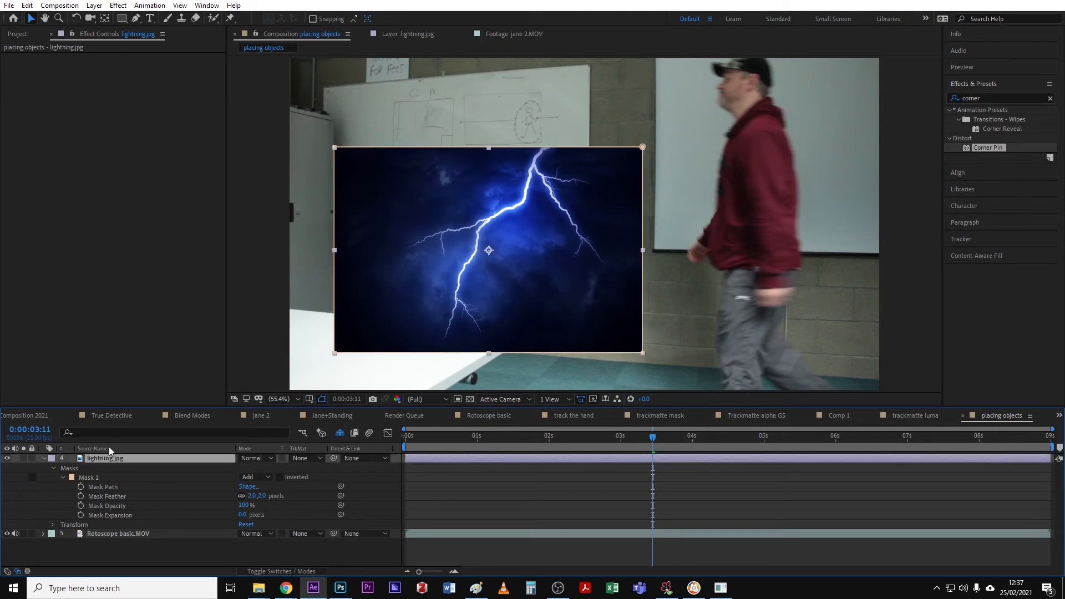
right_click(50, 107)
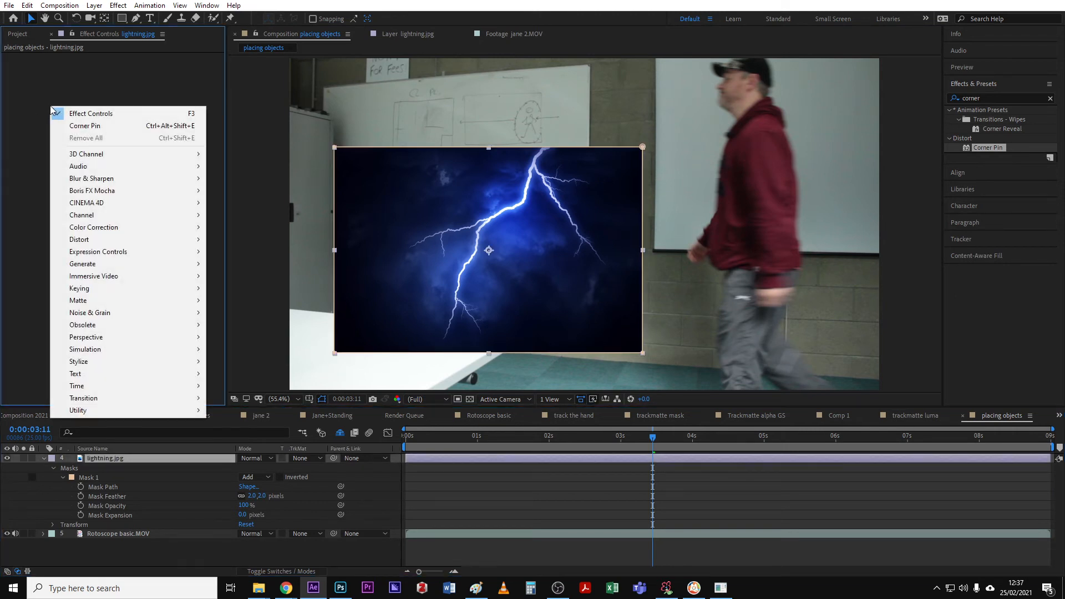
click(97, 127)
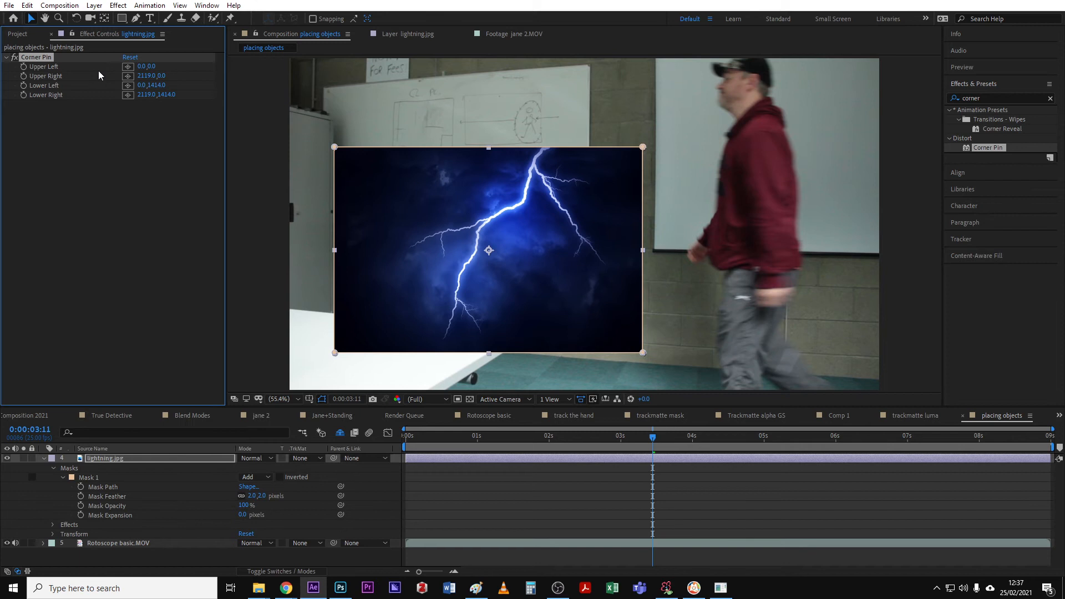
Step: Place the masked image's upper Corner Pin points on the whiteboard's upper corners, at about -67.9, -404.1 and 1750.1, -568.0
click(127, 66)
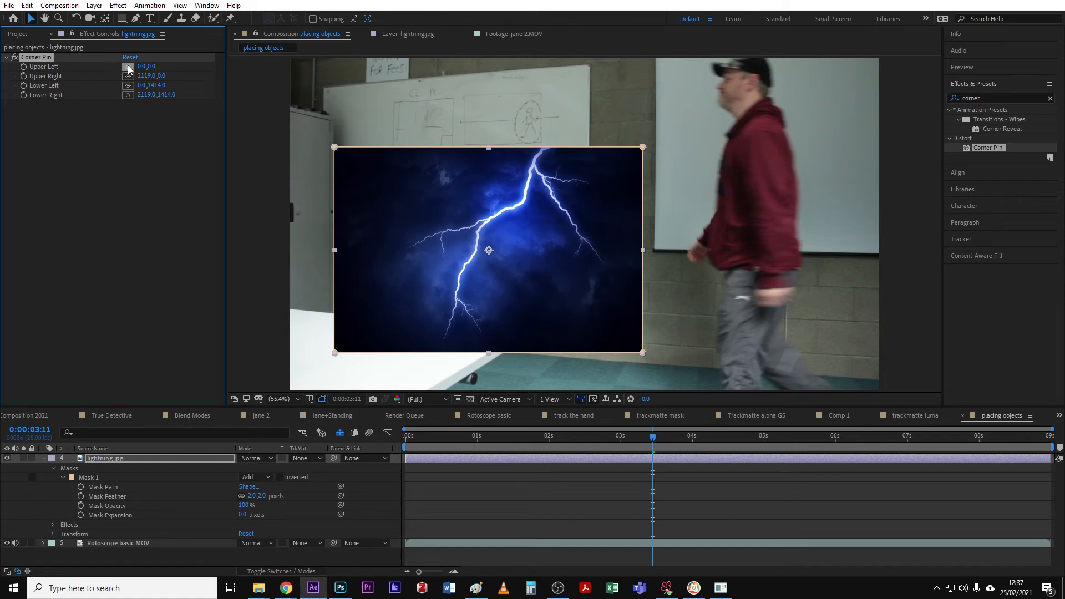
click(325, 88)
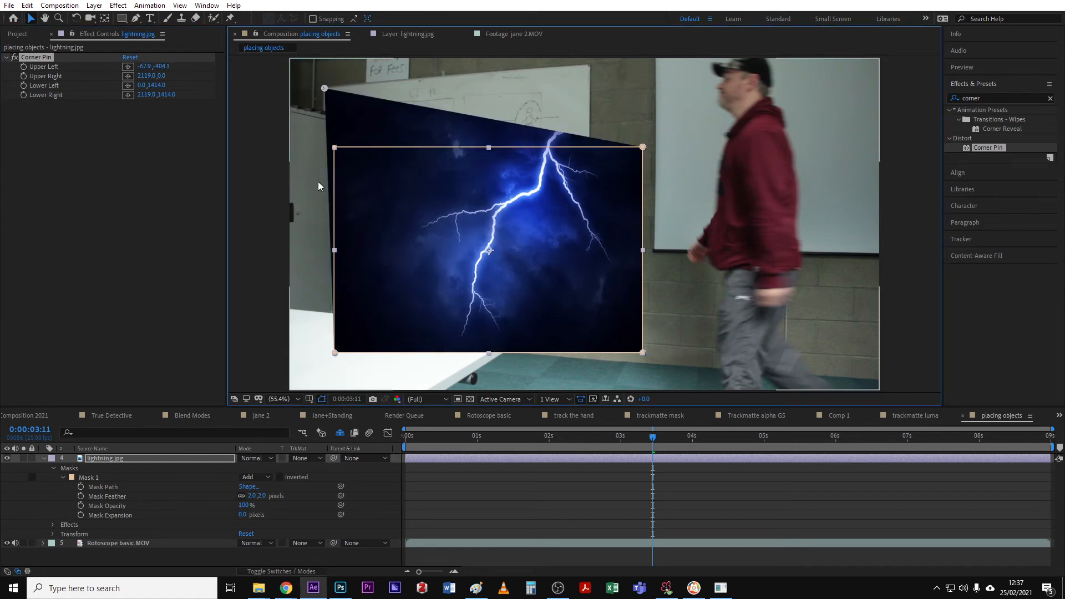
click(128, 75)
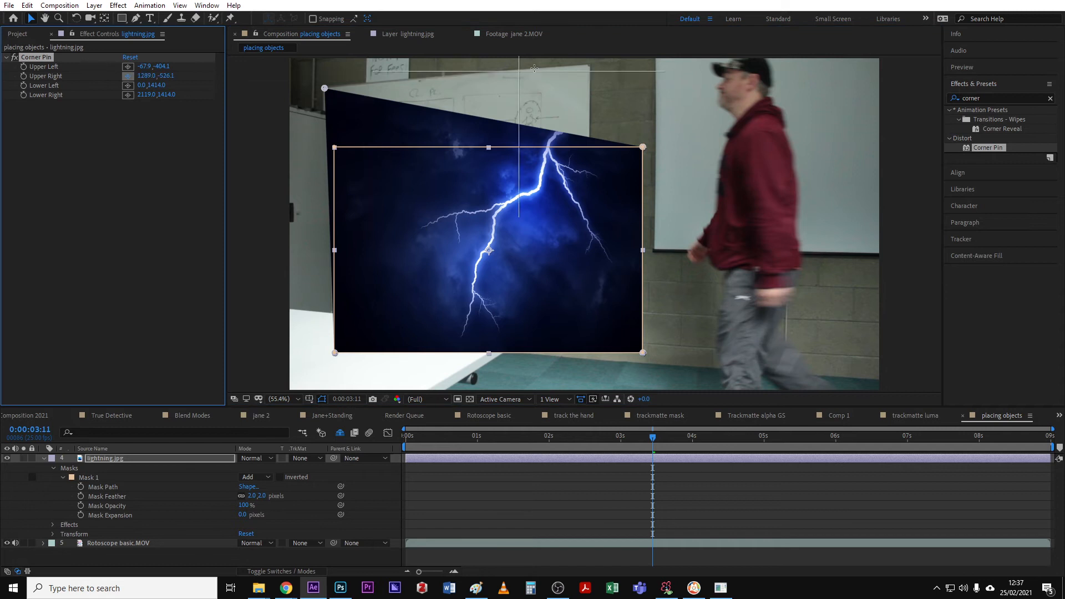
click(589, 64)
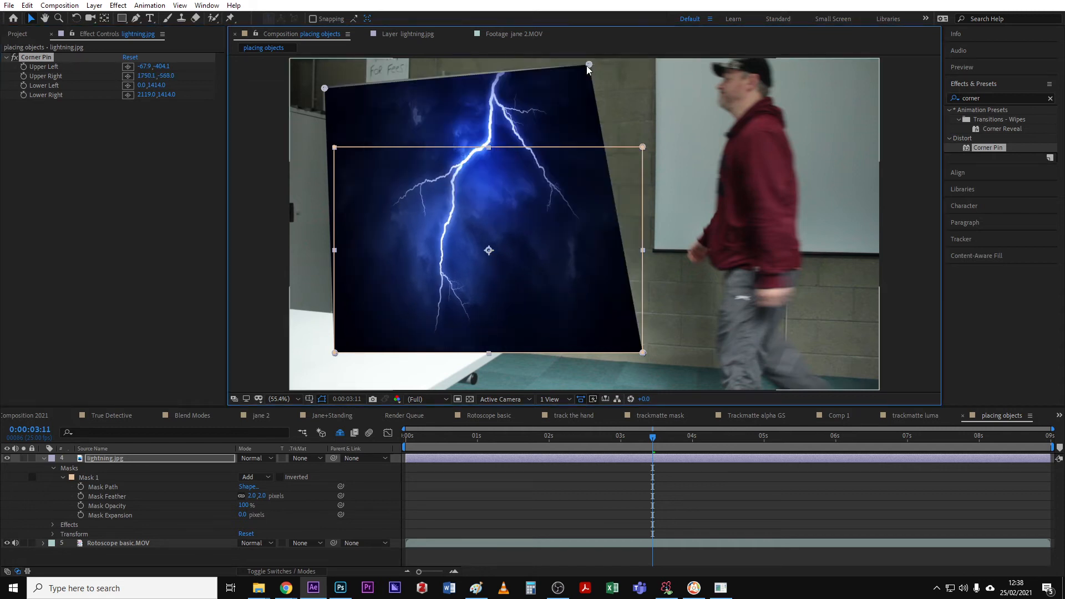
Step: Place the lower Corner Pin points roughly just below the whiteboard's lower corners, at about -75.6, 647.9 and 1826.4, 609.8
click(129, 86)
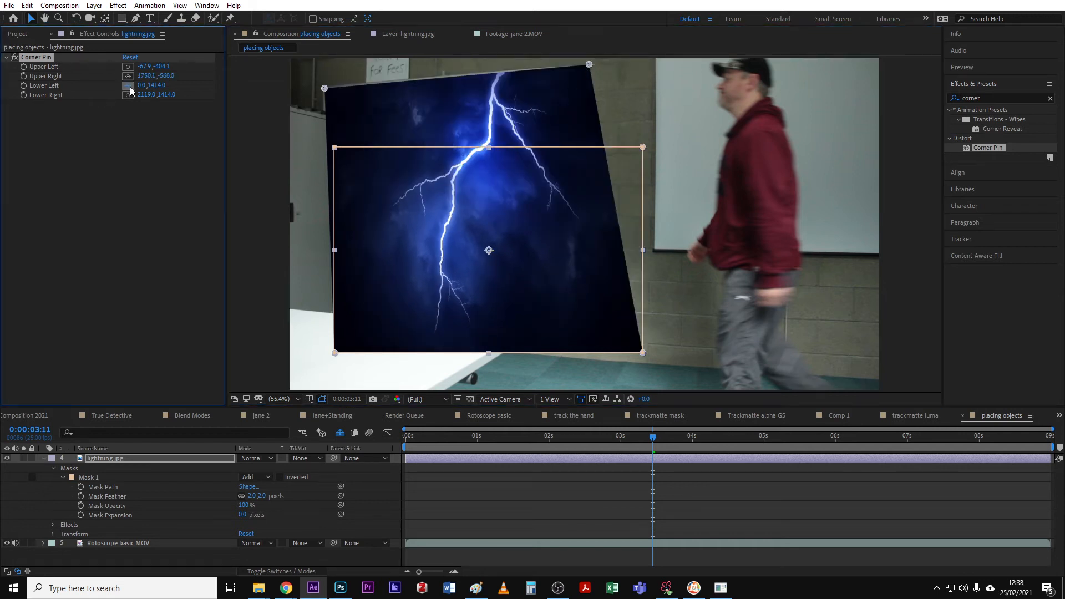
click(324, 241)
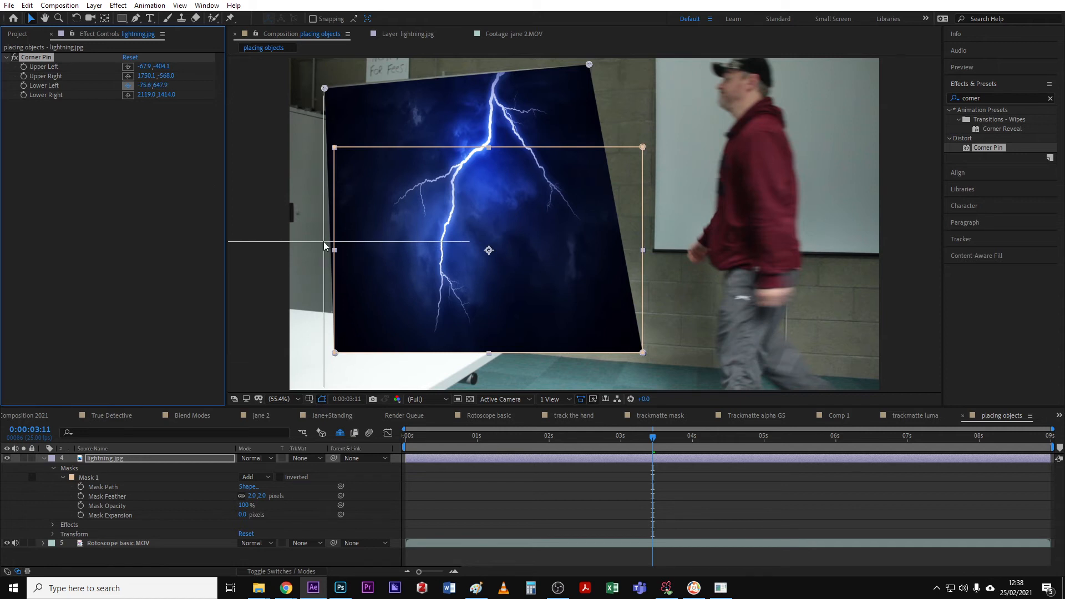
click(128, 95)
click(599, 236)
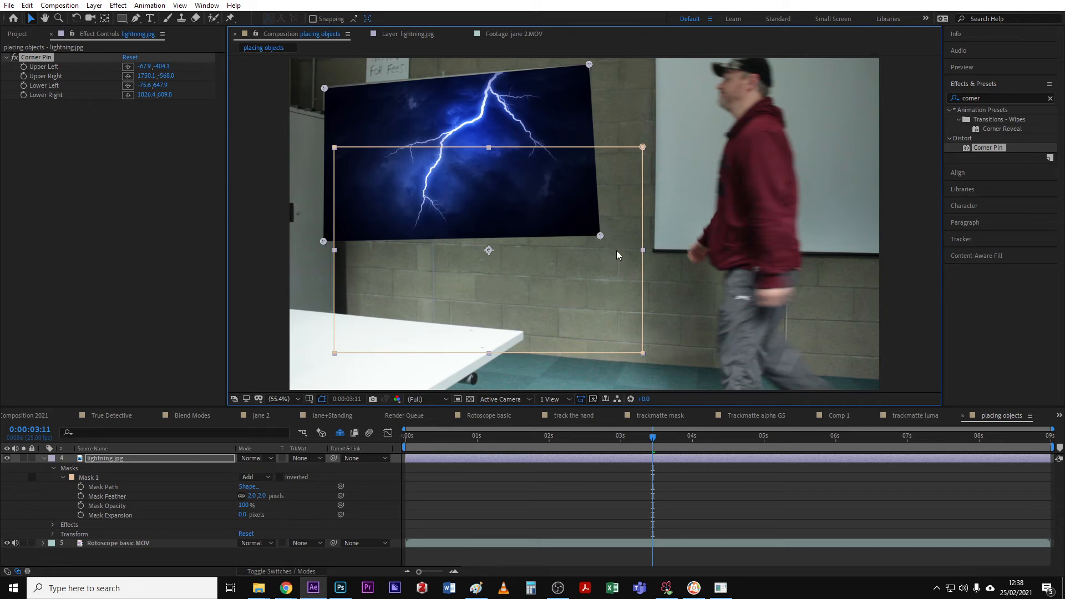
Step: Fit the image to the whiteboard by moving Upper Right to about 1746.3, -556.6, Lower Left to -56.5, 503.0 and Lower Right to 1734.9, 556.4
drag(600, 236, 585, 227)
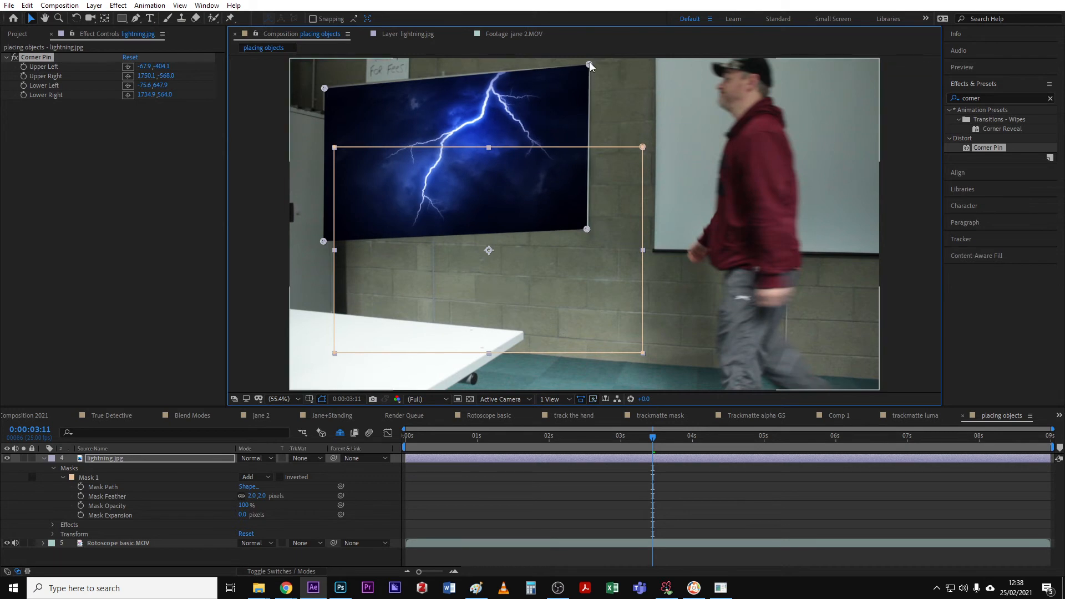
drag(590, 62, 589, 63)
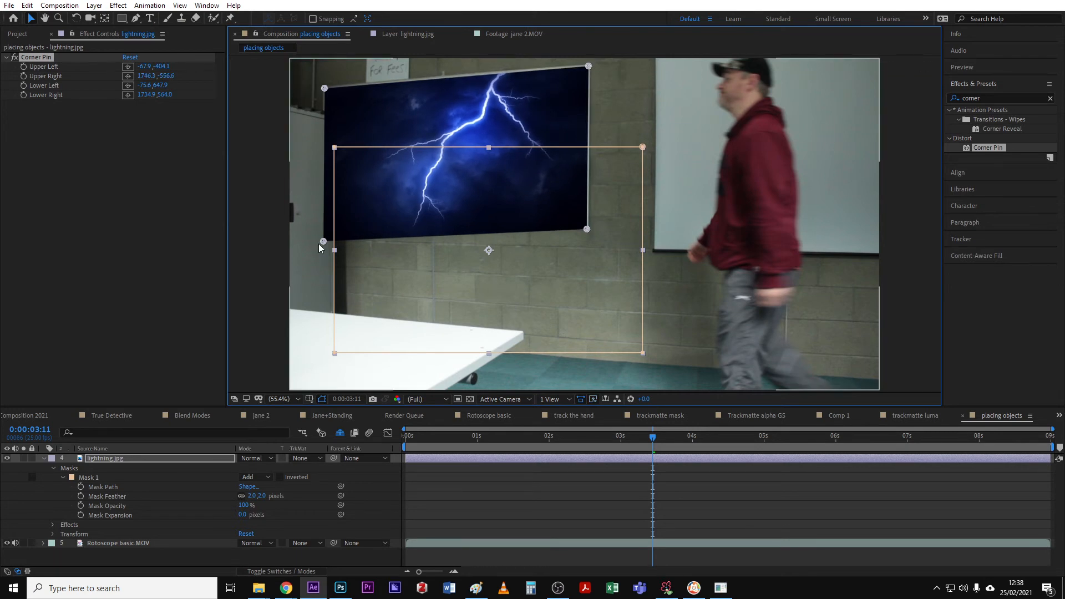
drag(323, 241, 326, 222)
drag(587, 228, 586, 227)
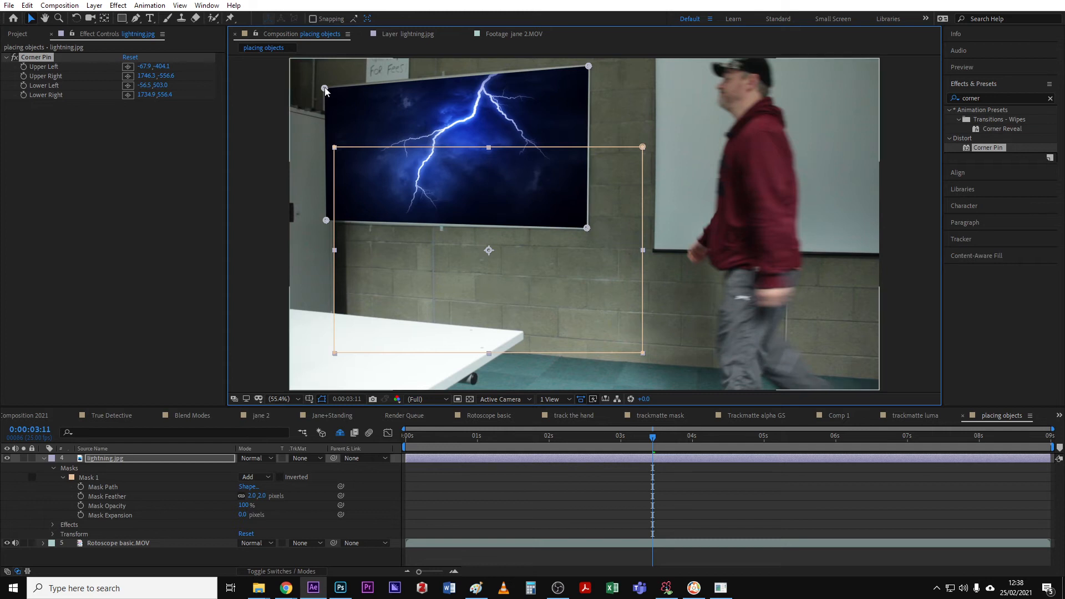
Step: Fine-tune the image's Upper Left Corner Pin point to about -67.9, -400.3 and Lower Left to -64.1, 499.2, and deselect the layer
drag(325, 89, 325, 89)
drag(322, 220, 321, 219)
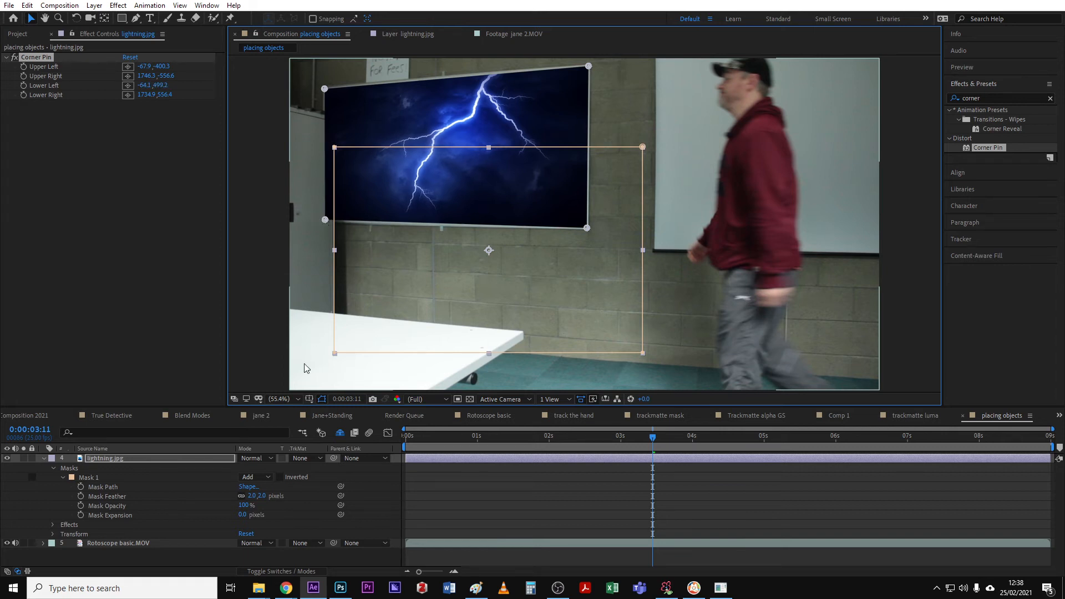
click(68, 501)
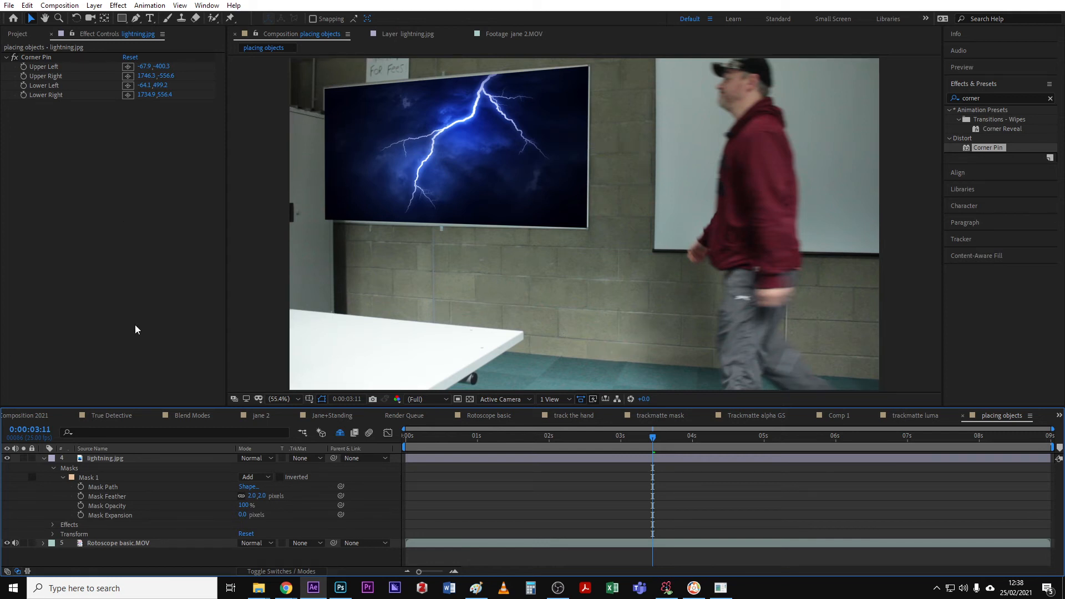
Step: Try a four-point mask on the lightning.jpg layer around the cabinet edge overlapping the whiteboard, placing it above Mask 1
click(136, 19)
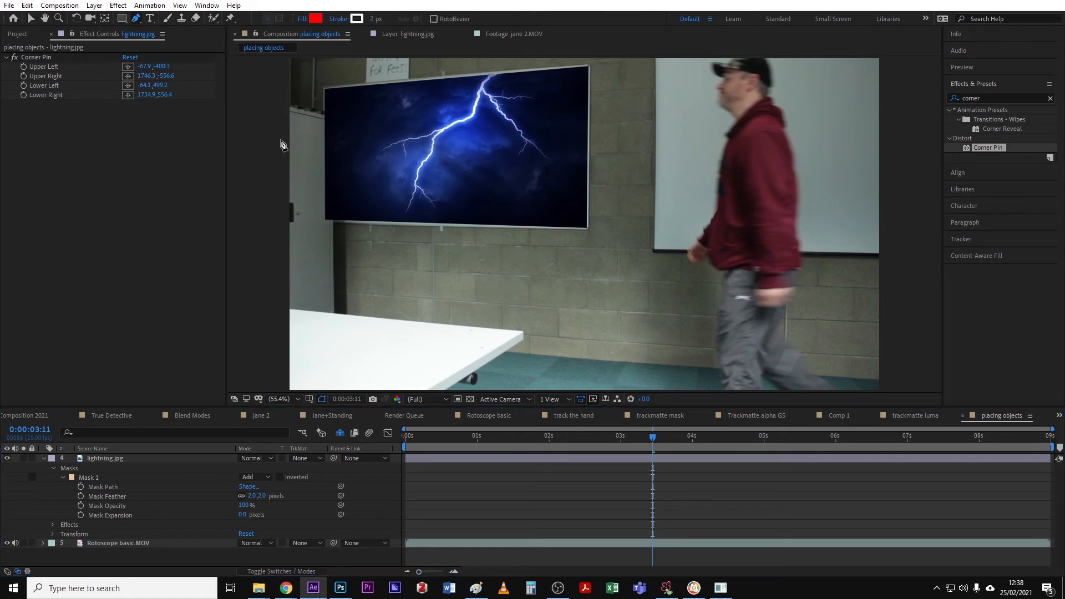
click(112, 458)
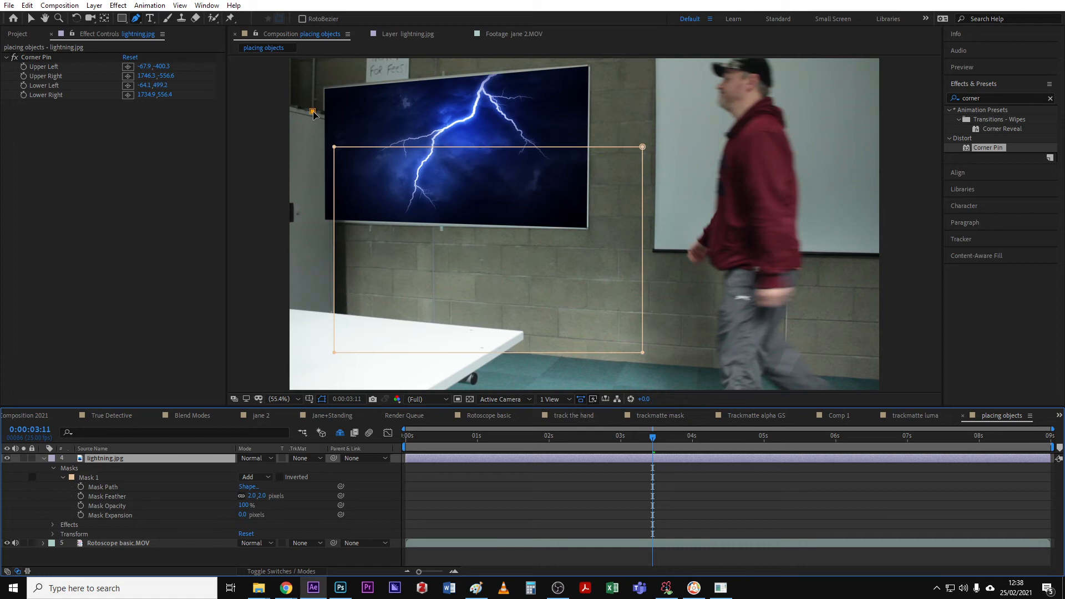
drag(312, 111, 342, 116)
click(336, 236)
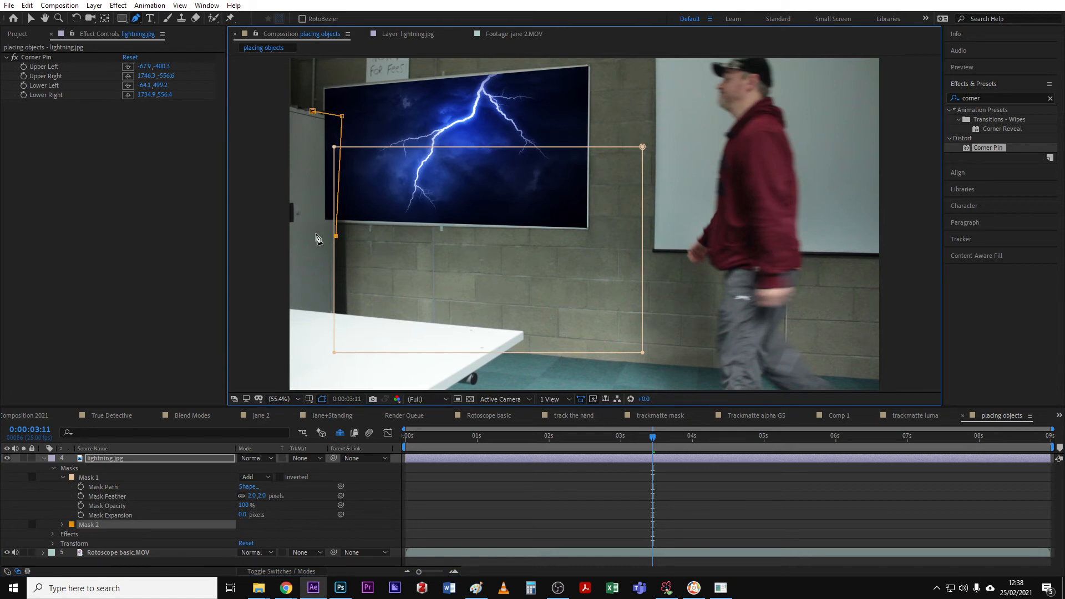
click(314, 233)
click(312, 111)
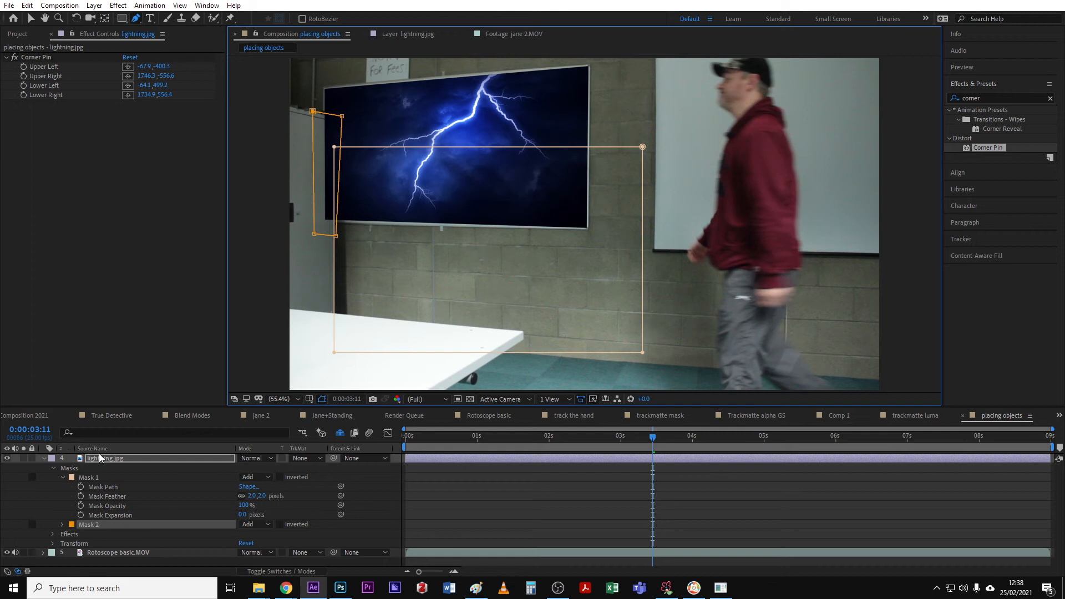
drag(107, 529, 105, 478)
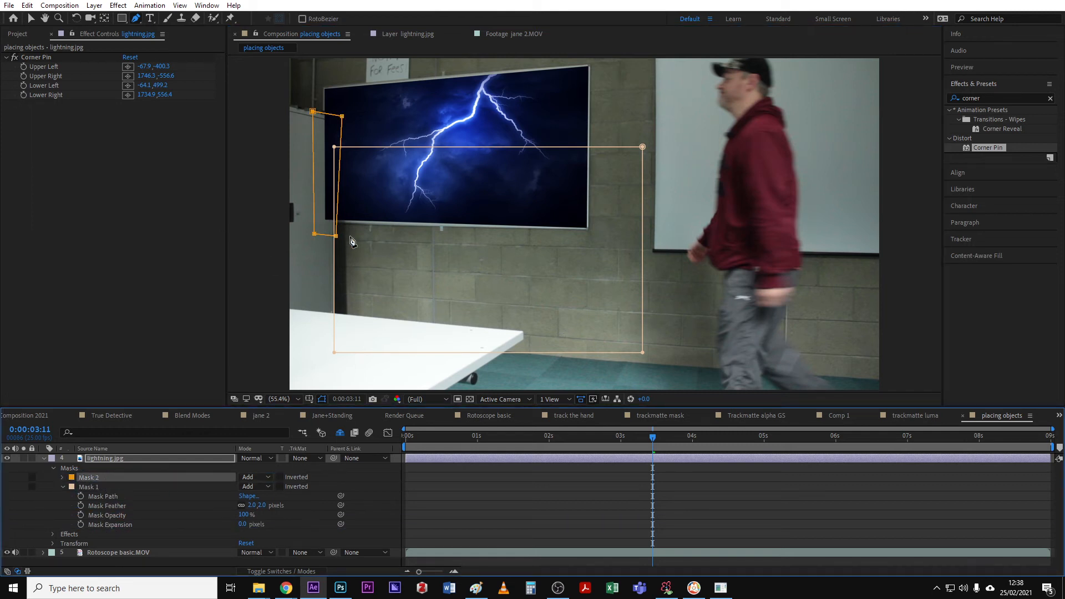
key(comma)
scroll(398, 244, down, 2)
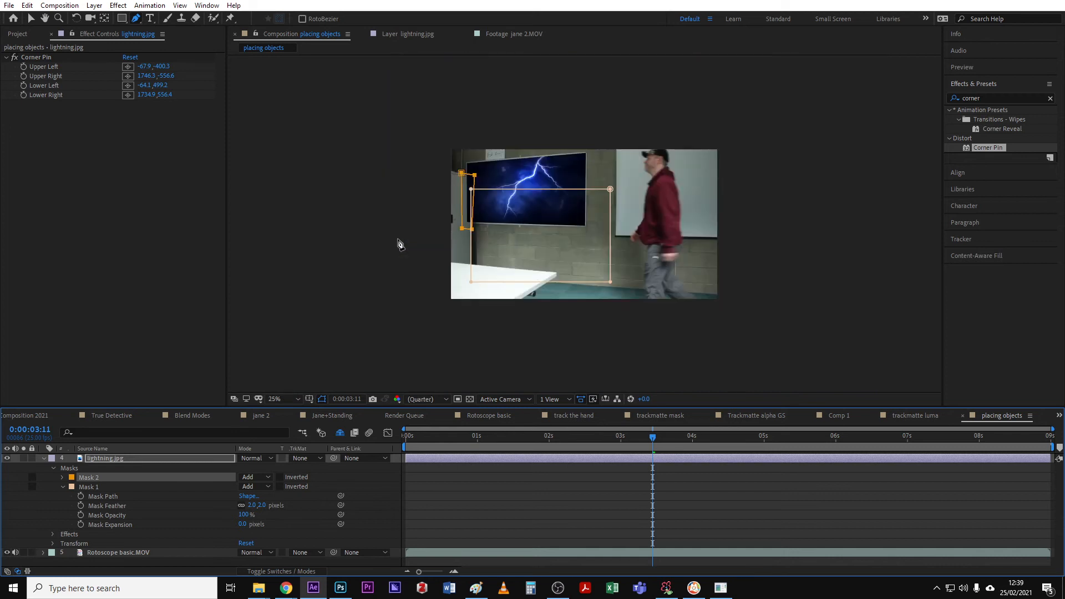
scroll(399, 241, up, 4)
scroll(399, 242, down, 2)
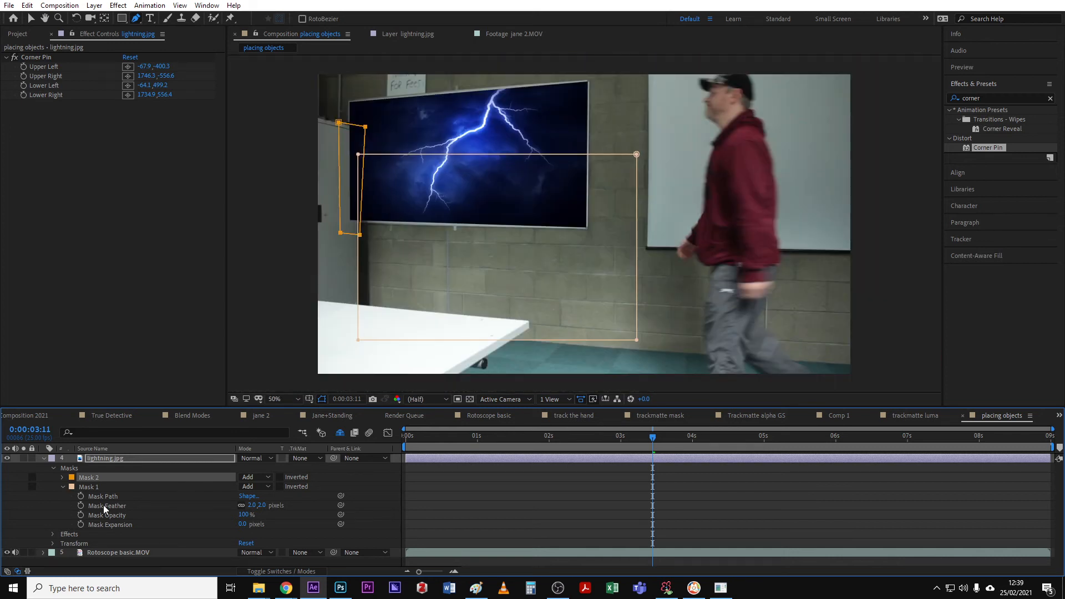
Step: Delete Mask 2 and Mask 1 from the lightning.jpg layer
click(113, 458)
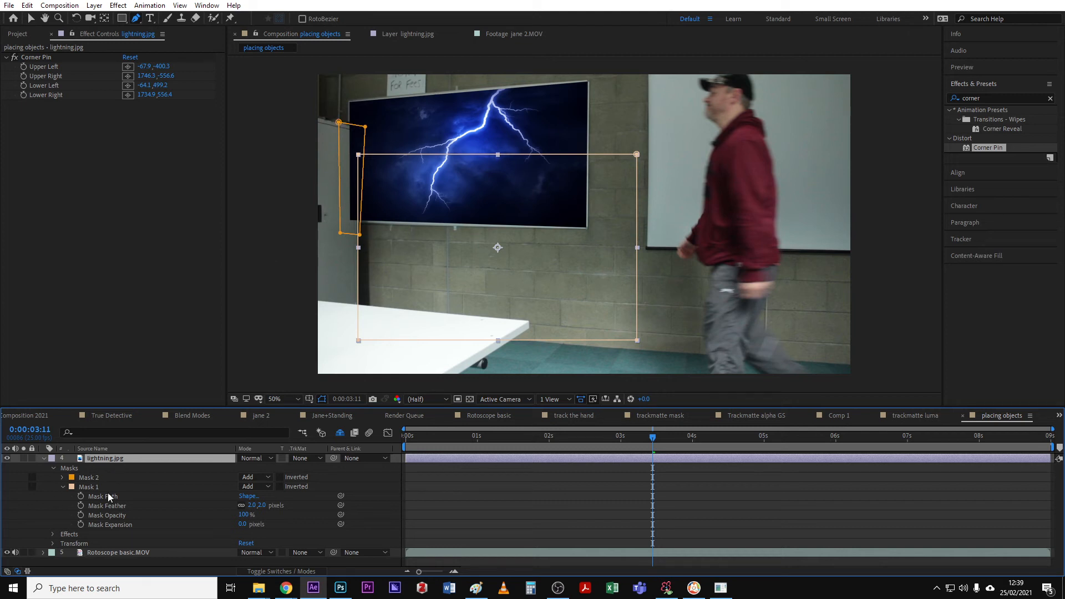
click(93, 478)
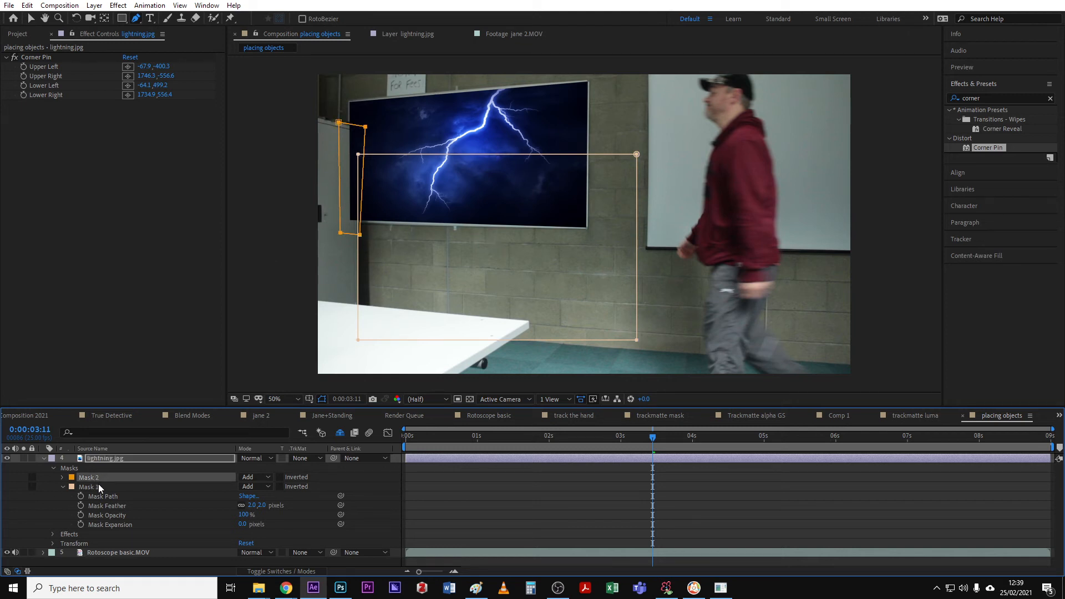
key(Delete)
click(131, 477)
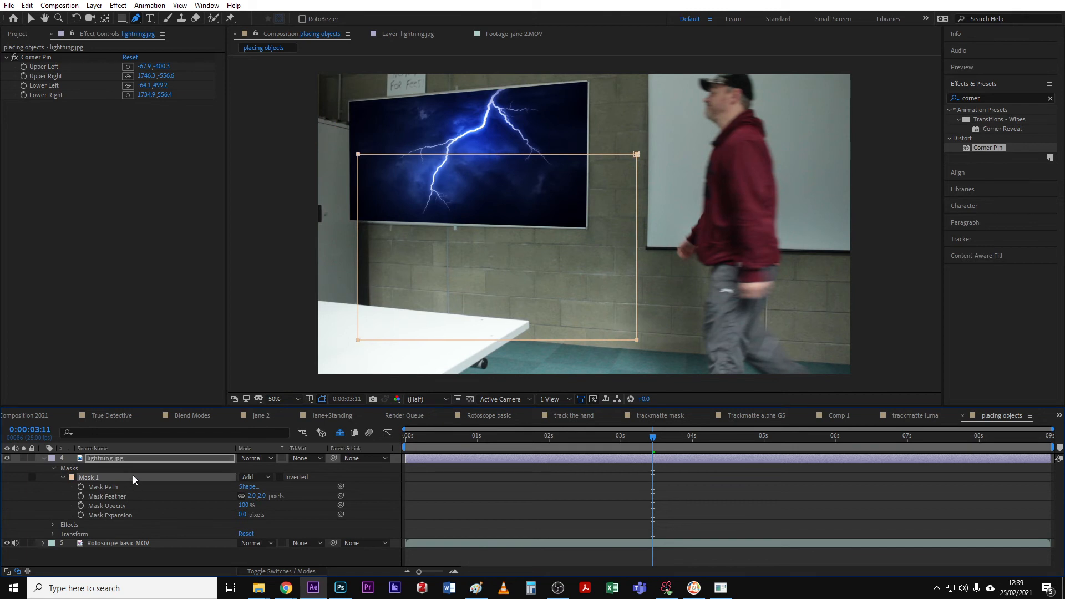
key(Delete)
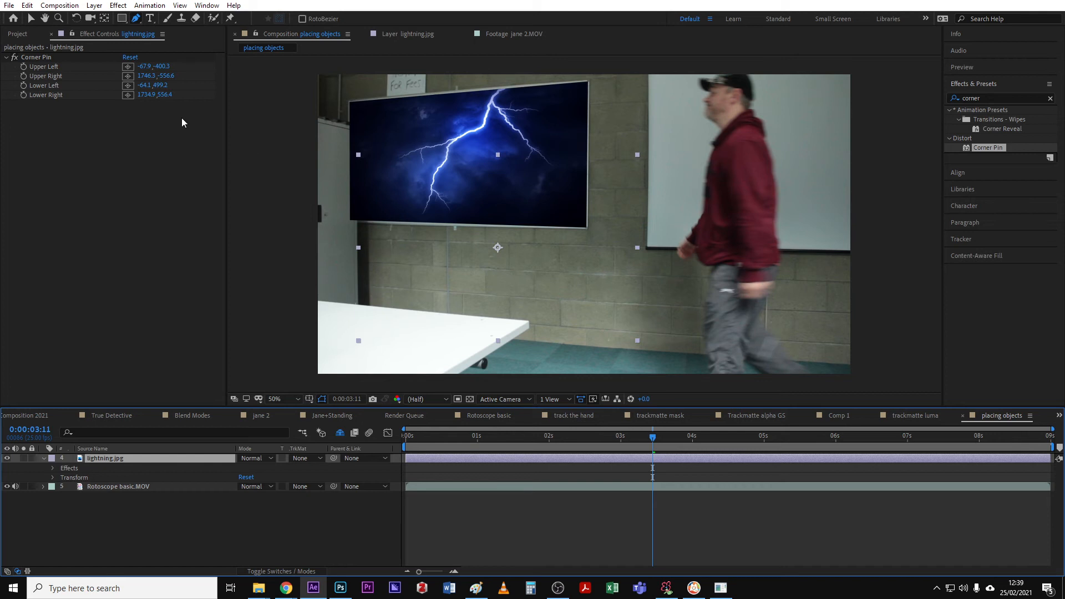
Step: Compare the lightning.jpg layer with its Corner Pin effect switched off and on
click(31, 19)
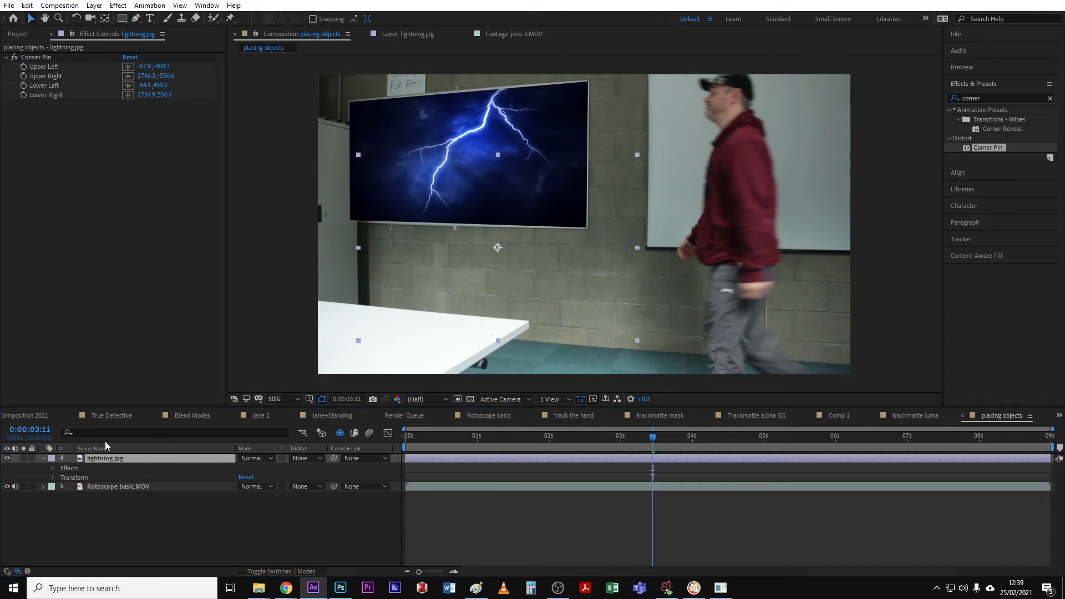
click(116, 457)
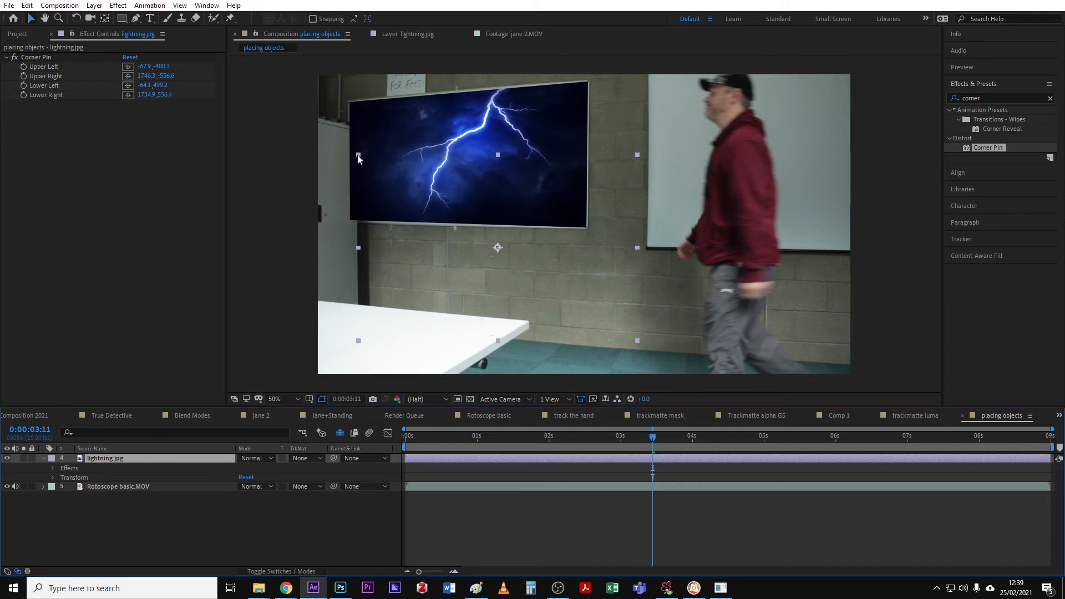
click(15, 57)
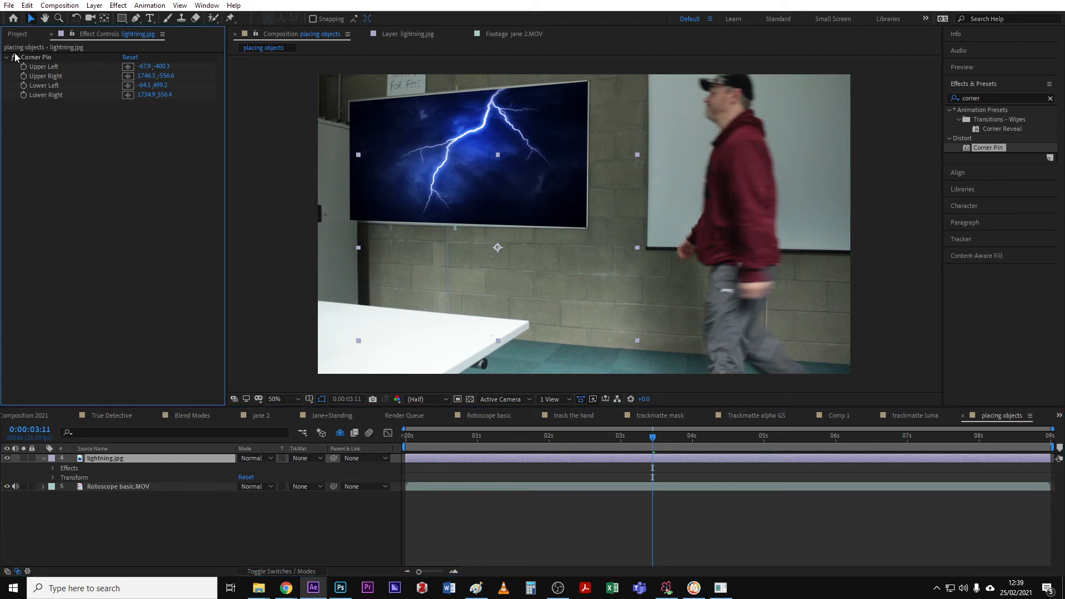
click(14, 58)
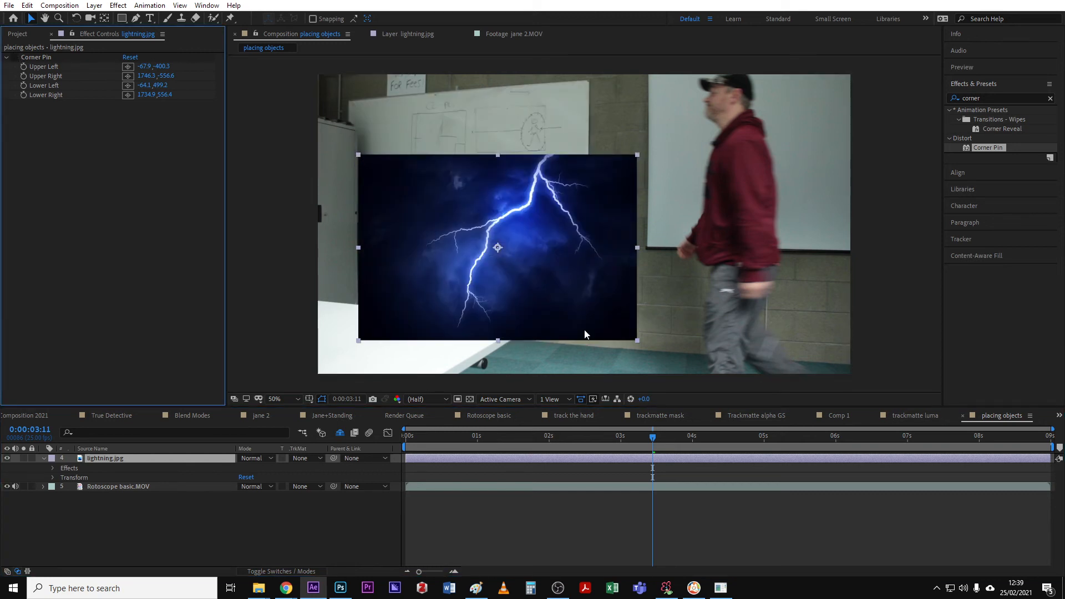
click(15, 57)
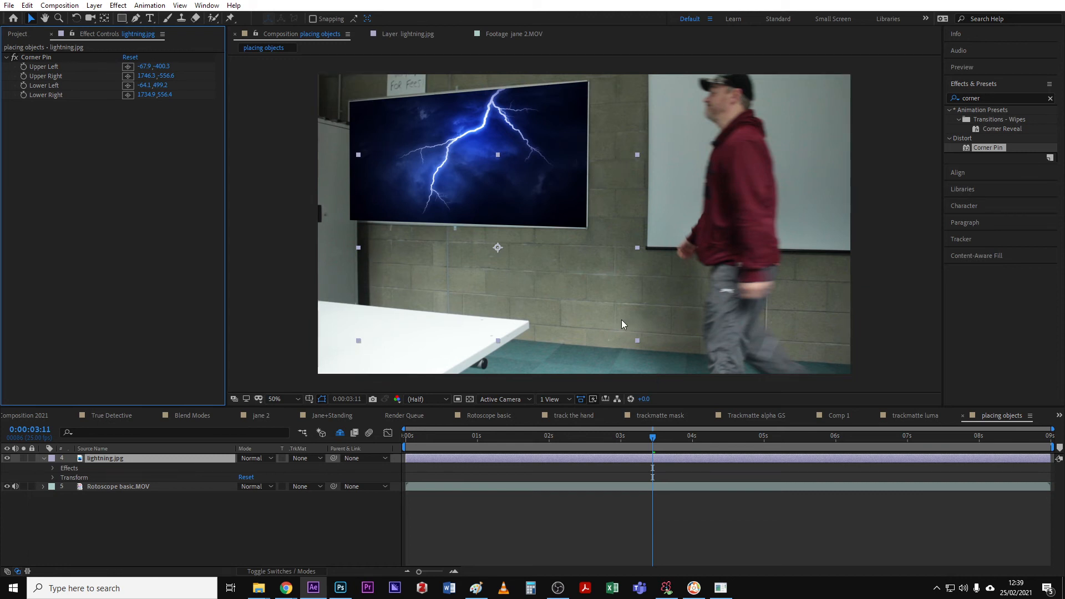
Step: Create a white 1920 x 1080 solid named matte corner cabinet, and hide both it and the lightning.jpg layer
right_click(94, 514)
mouse_move(160, 392)
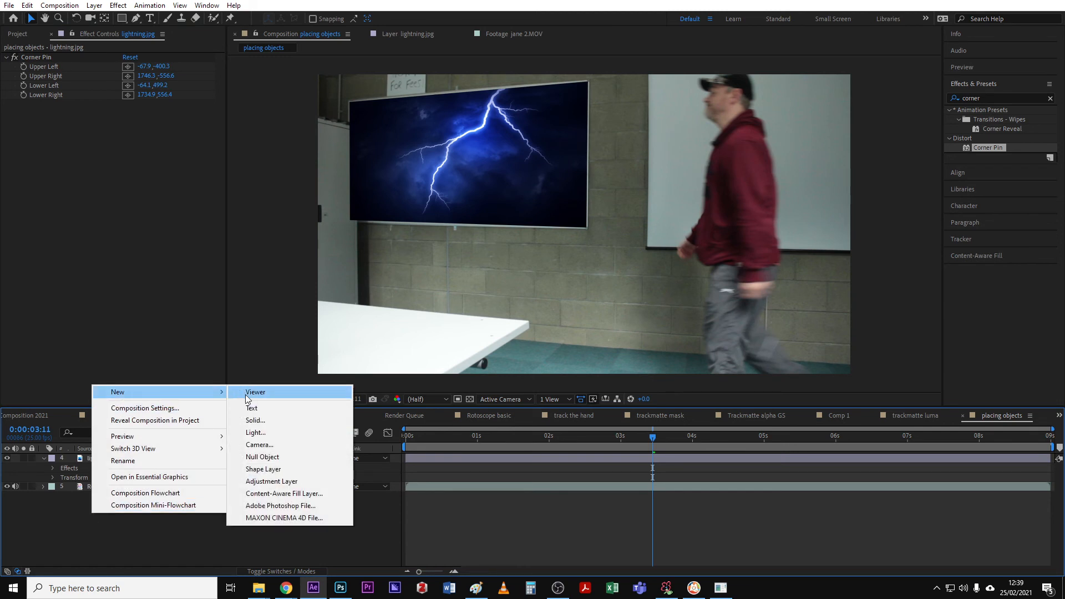
click(281, 419)
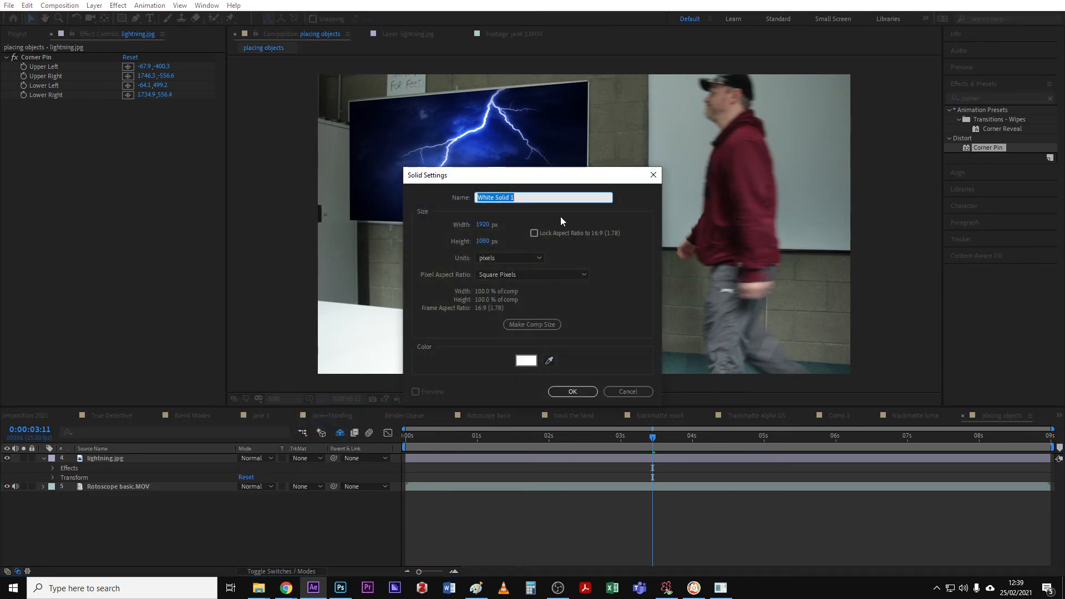
text(matte corner cabinet)
key(Return)
click(7, 457)
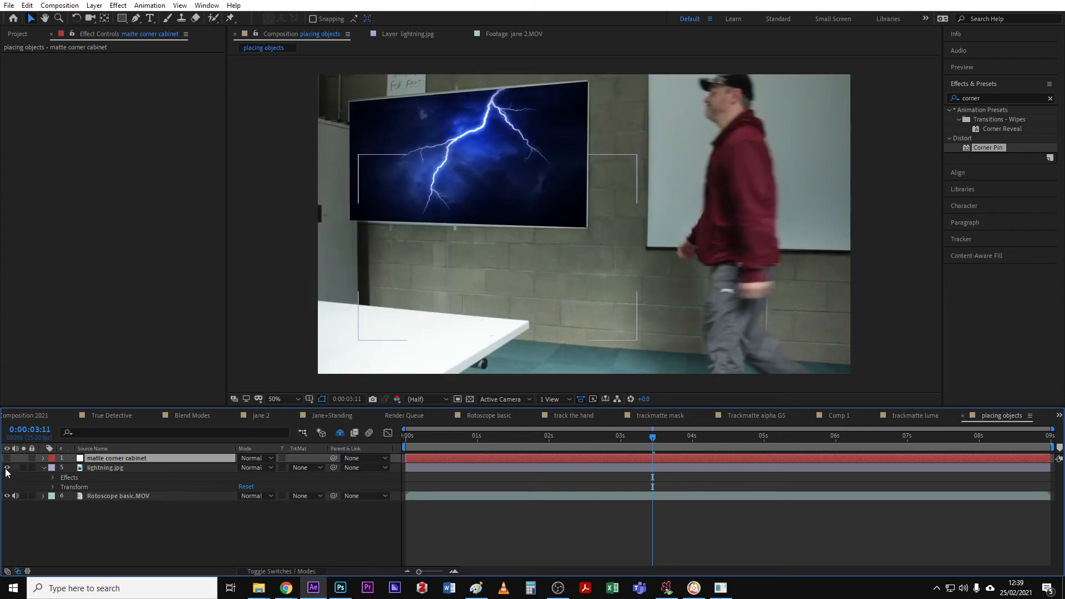
click(6, 468)
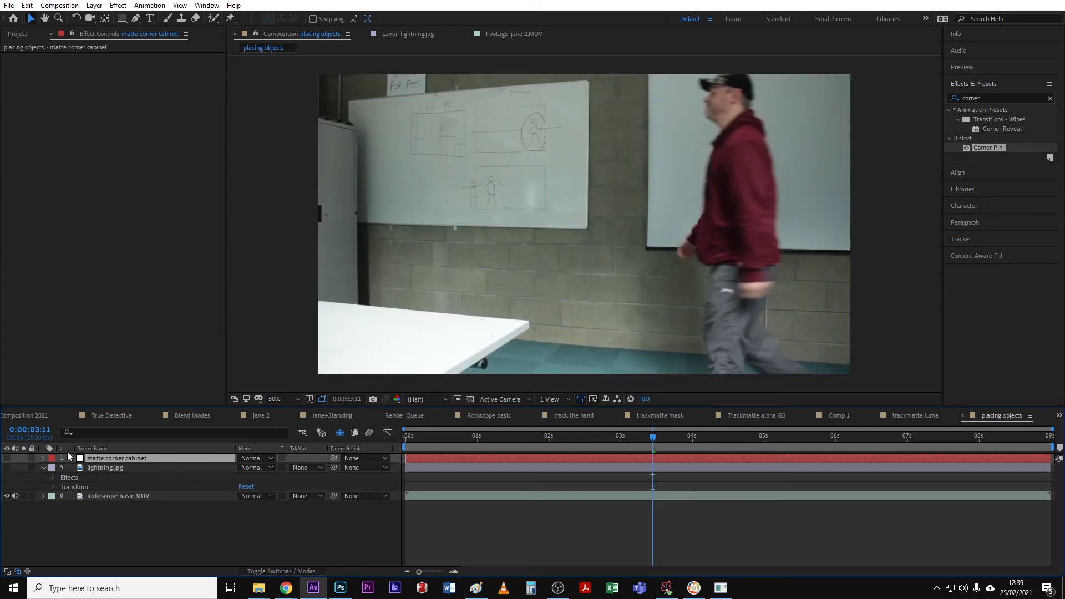
Step: Start a Pen mask on the matte corner cabinet solid, tracing the objects and edge at the cabinet's upper corner with four points
click(135, 18)
scroll(355, 158, up, 2)
drag(325, 123, 547, 251)
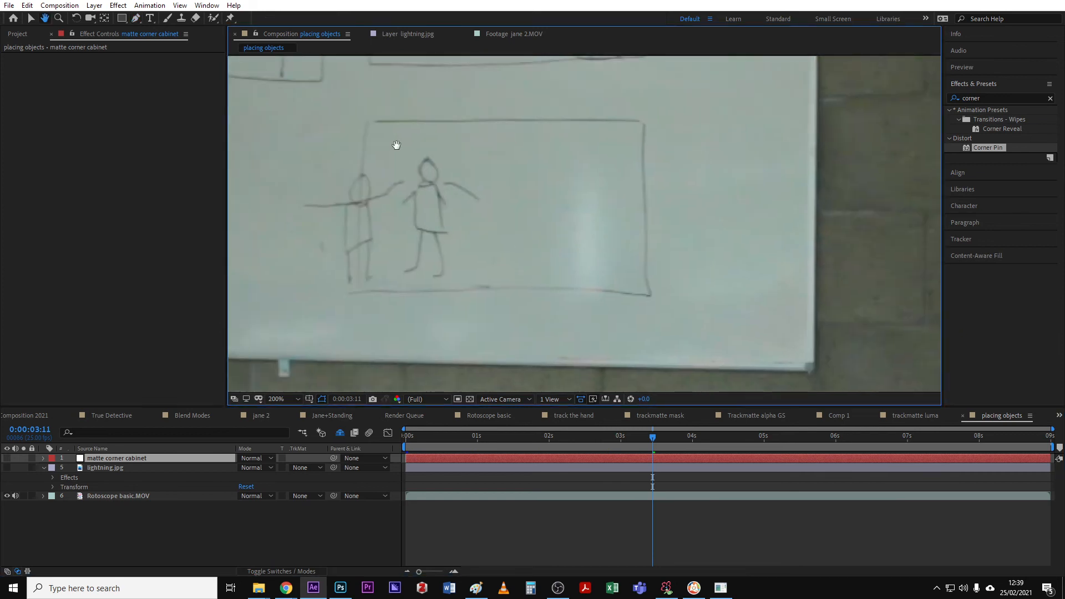
drag(396, 145, 642, 287)
drag(454, 176, 670, 302)
drag(428, 112, 542, 21)
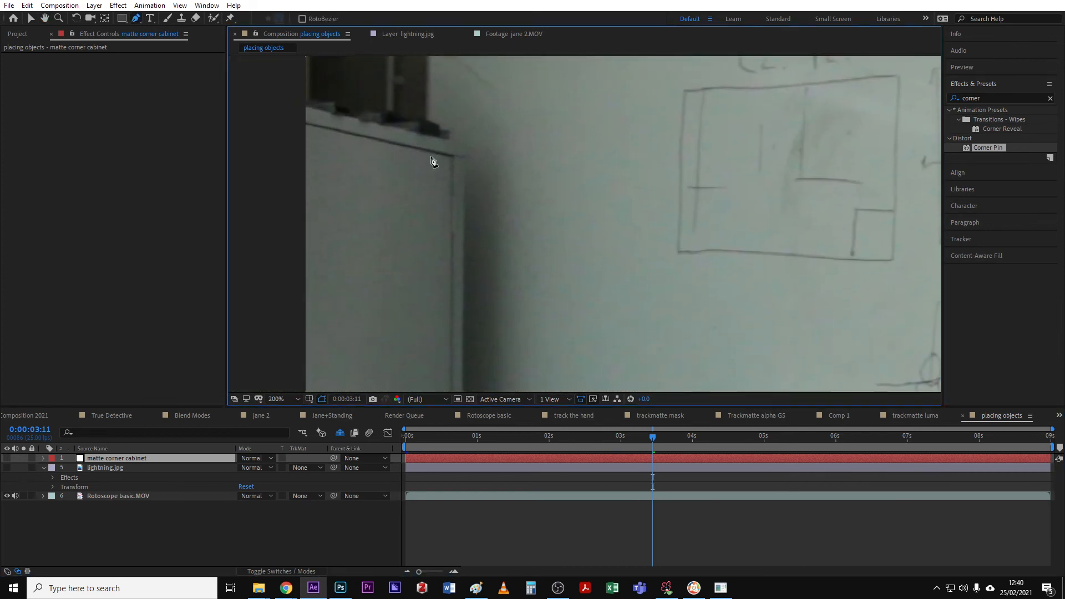
drag(426, 121, 442, 127)
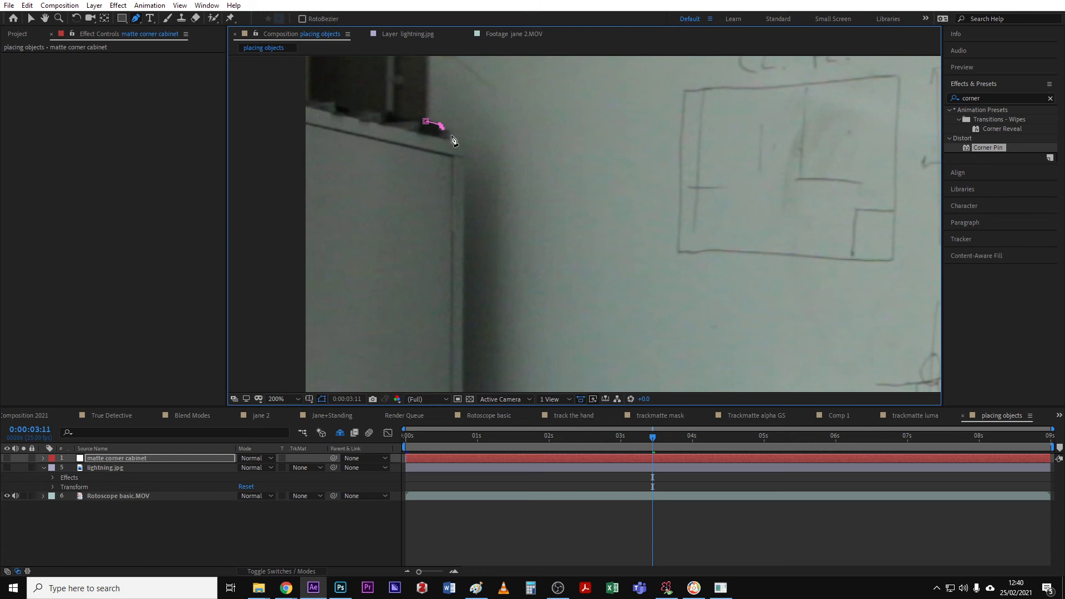
click(451, 136)
click(465, 146)
Step: Continue the mask down the cabinet's edge to just below the whiteboard and bring it back up inside the cabinet to its top
drag(515, 266, 521, 43)
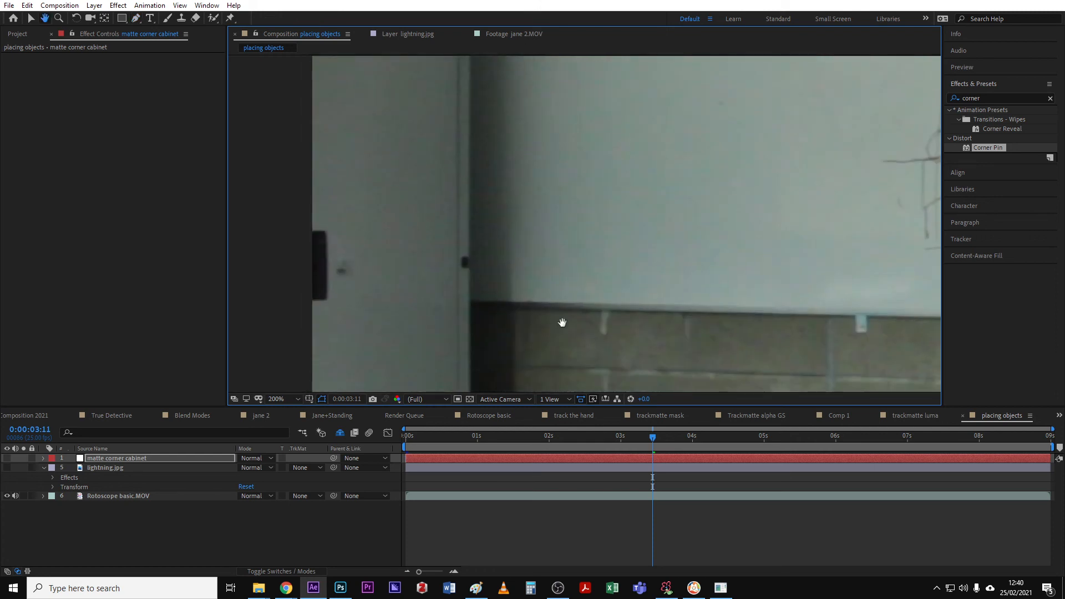
drag(562, 322, 537, 204)
scroll(537, 204, down, 3)
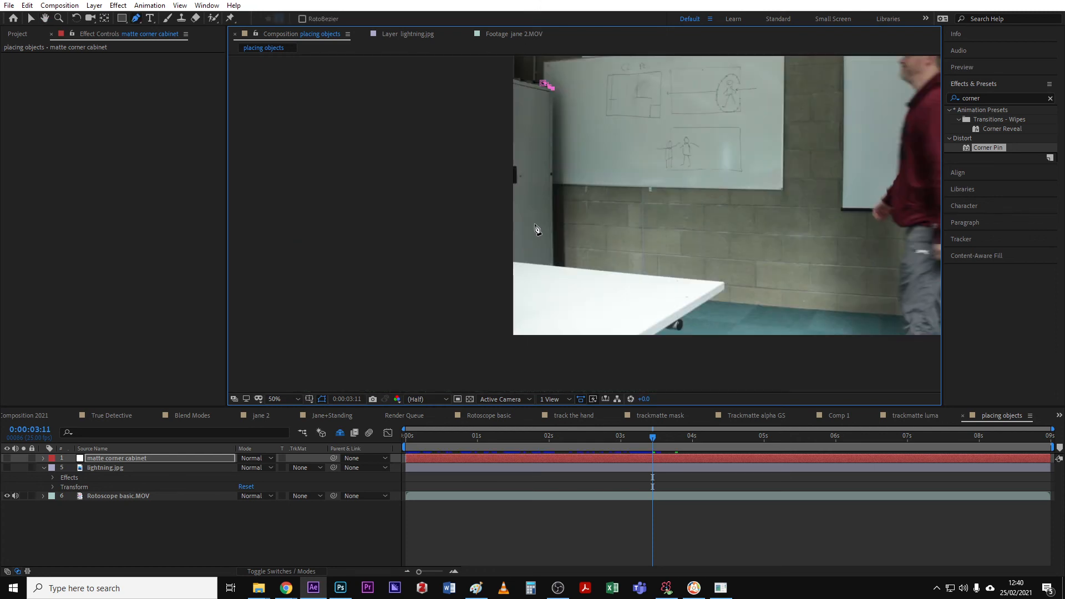
click(552, 192)
click(535, 191)
click(534, 82)
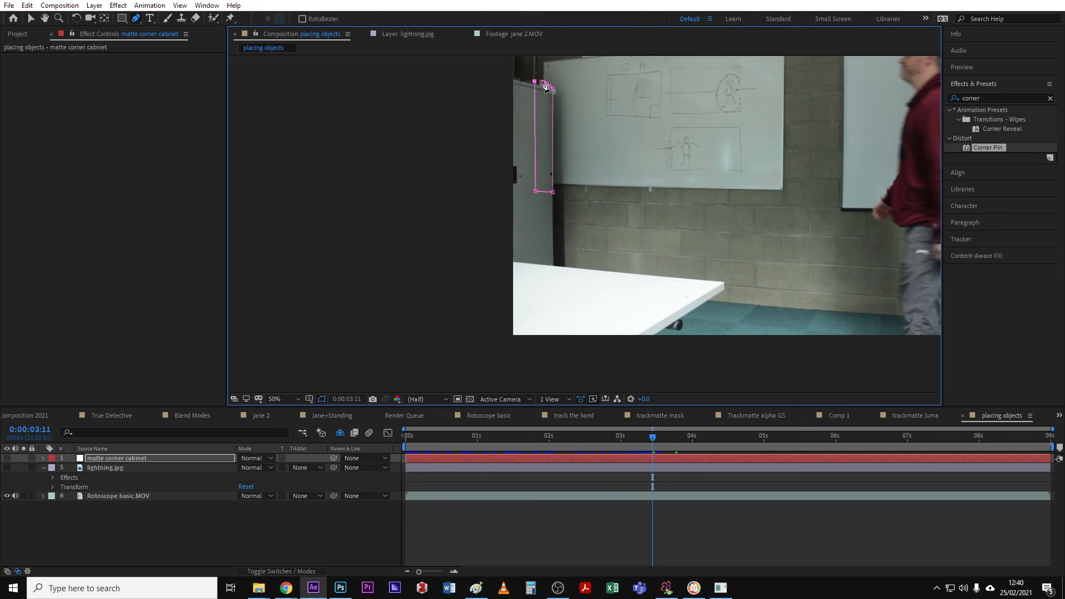
Step: Set Mask 1 on the matte corner cabinet layer to Subtract and show the lightning.jpg layer again
click(98, 457)
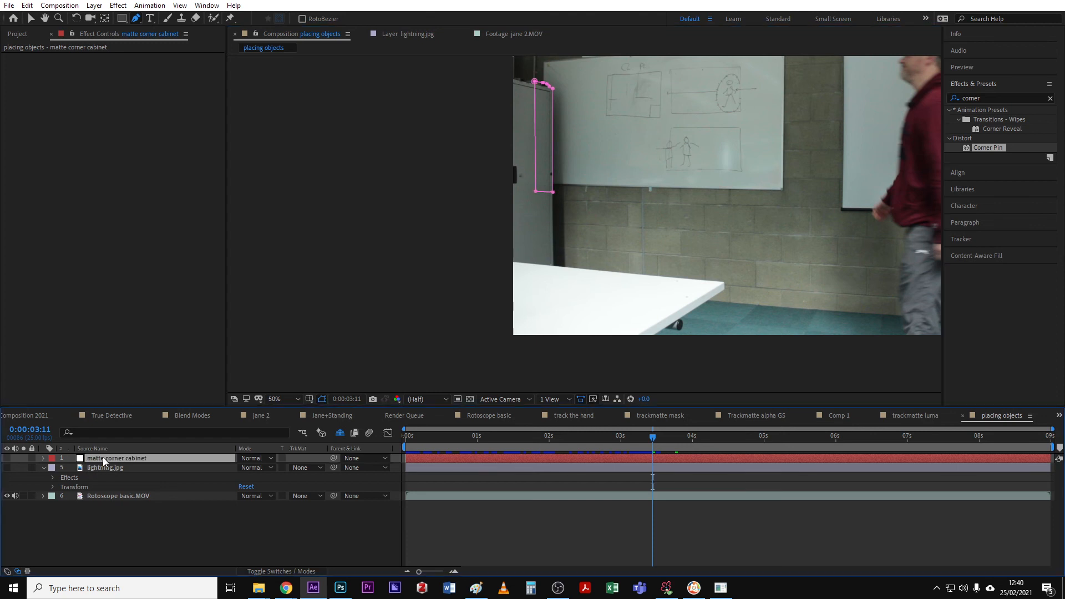
key(m)
click(248, 469)
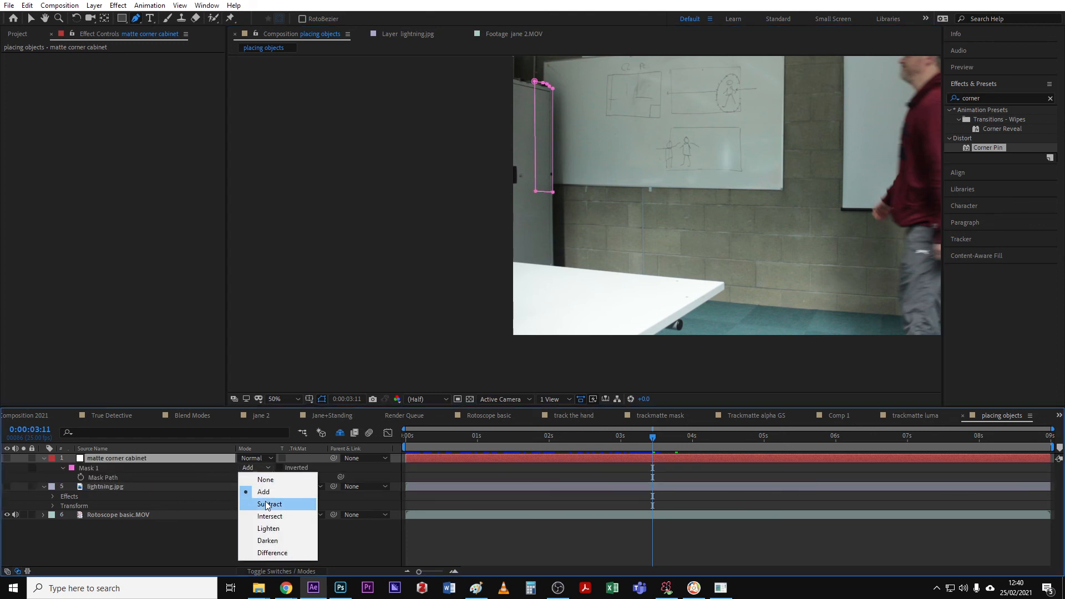
click(269, 505)
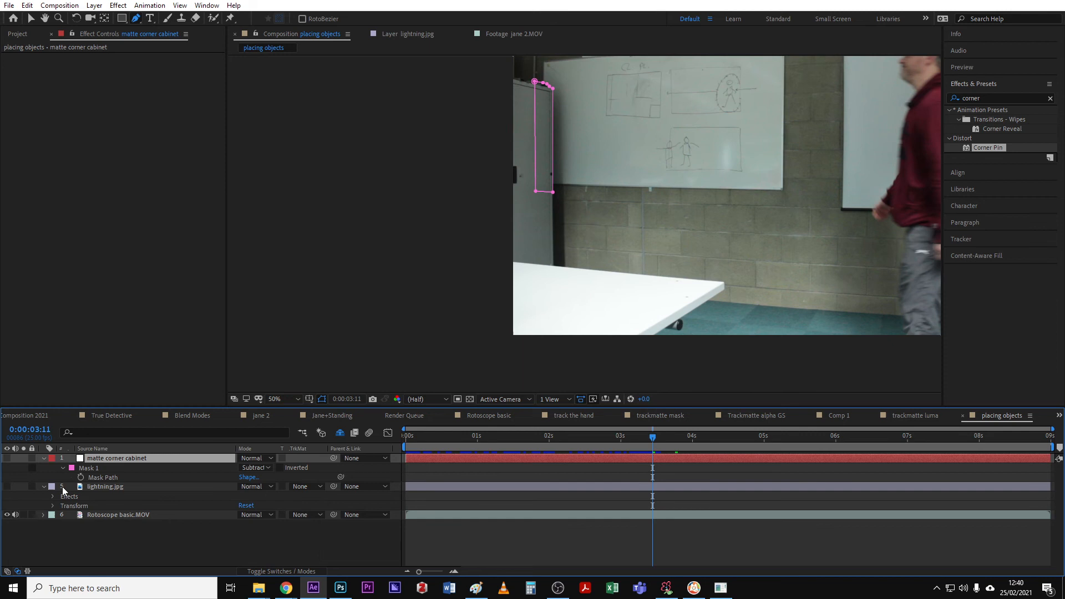
click(6, 487)
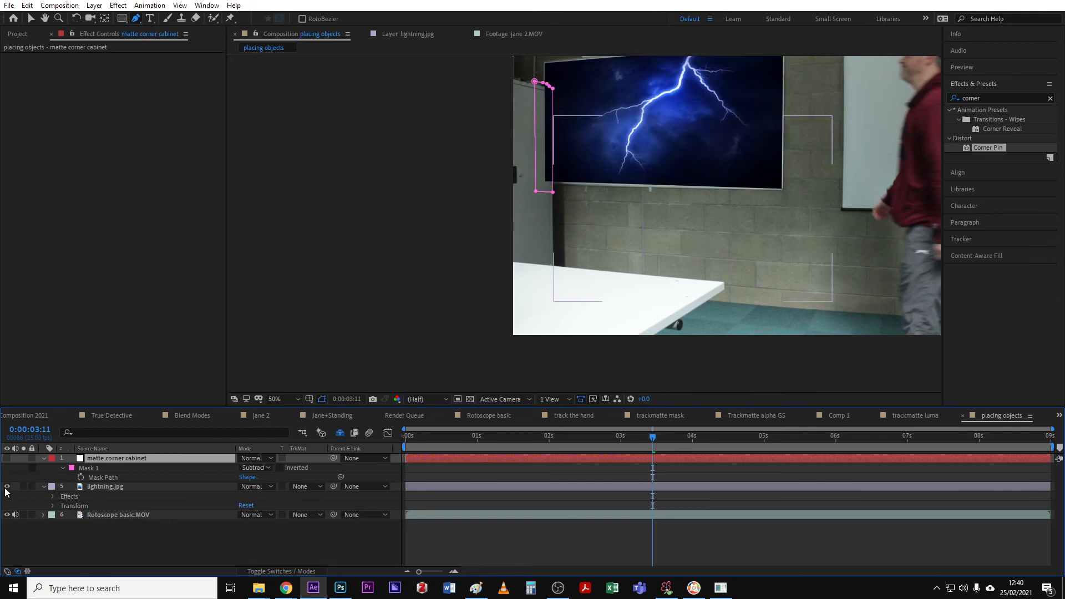
click(305, 486)
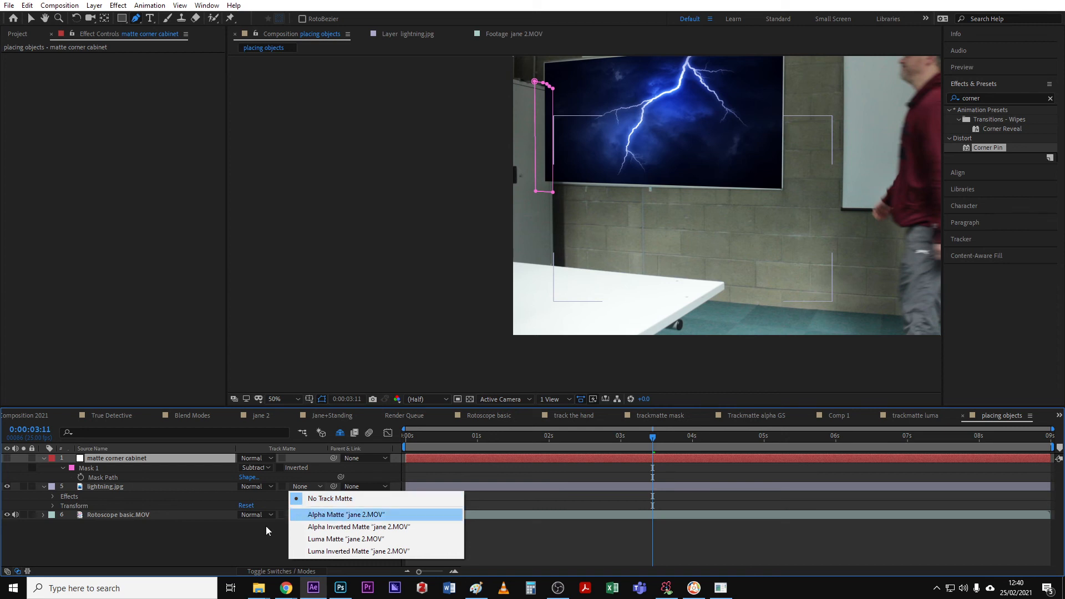
click(122, 485)
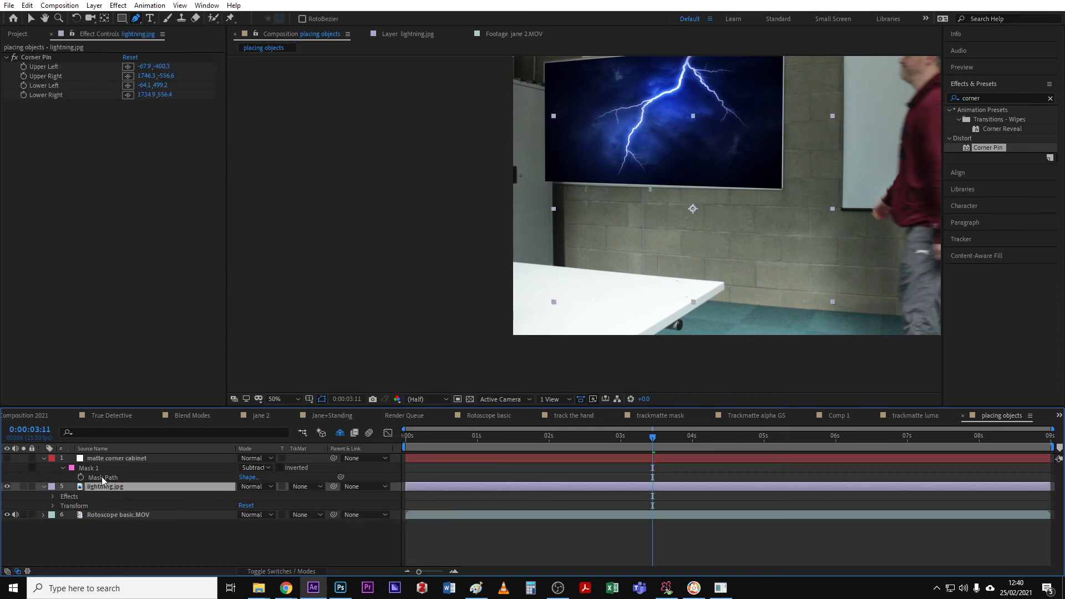
click(319, 486)
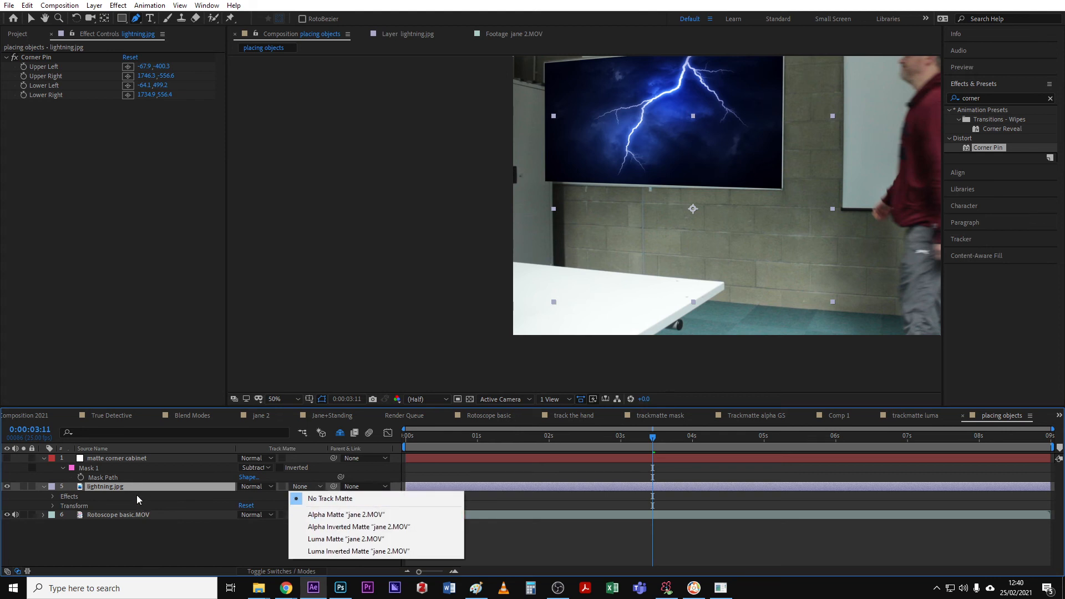
click(126, 460)
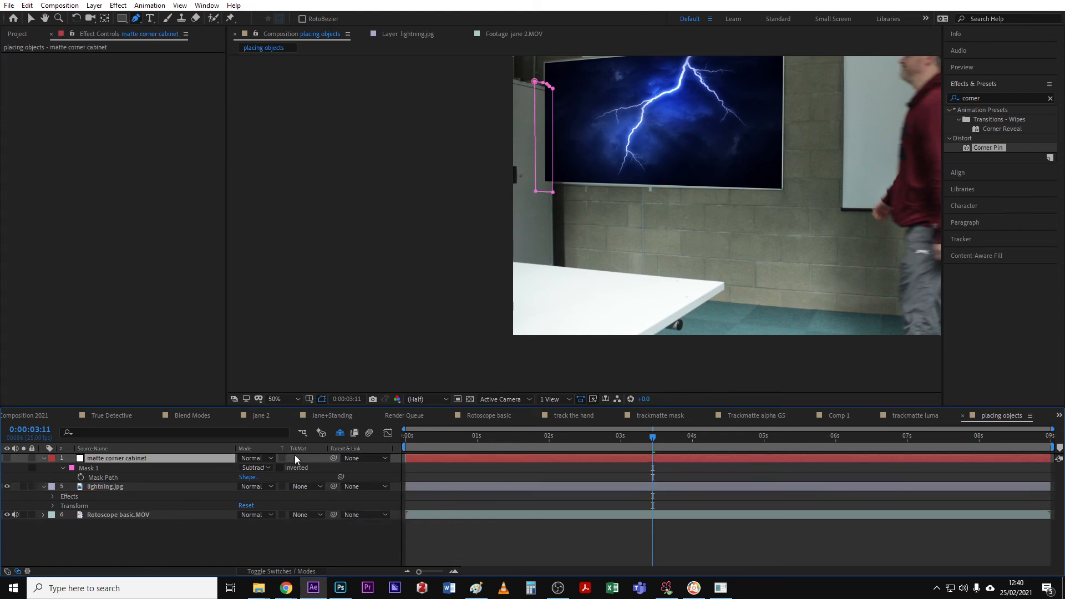
Step: Move the matte corner cabinet layer directly above lightning.jpg and set it as the image's Alpha Matte, keeping the shy layers hidden
click(339, 433)
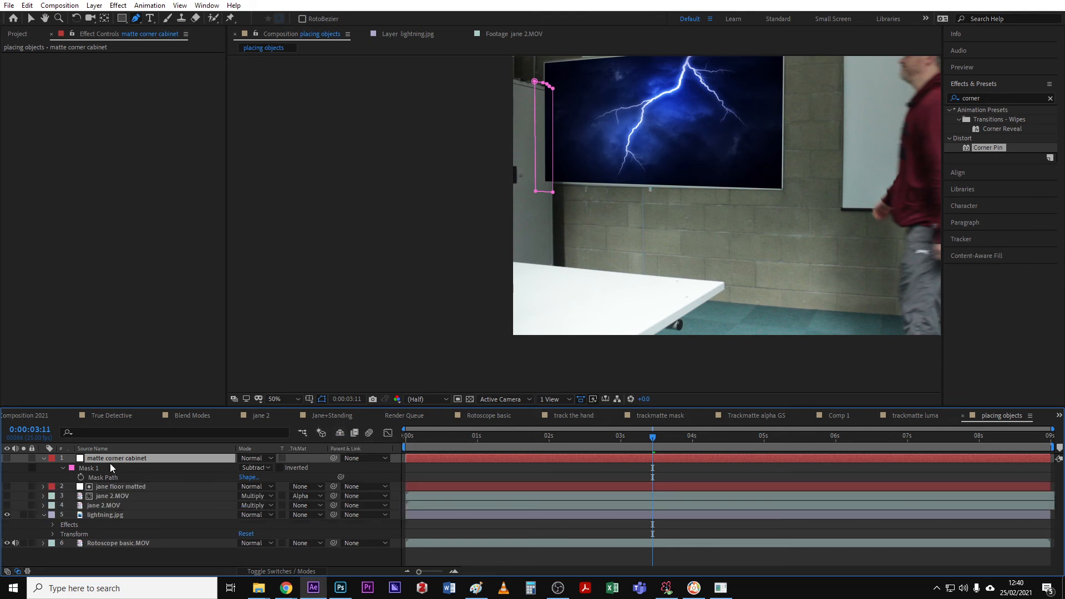
drag(109, 457, 117, 510)
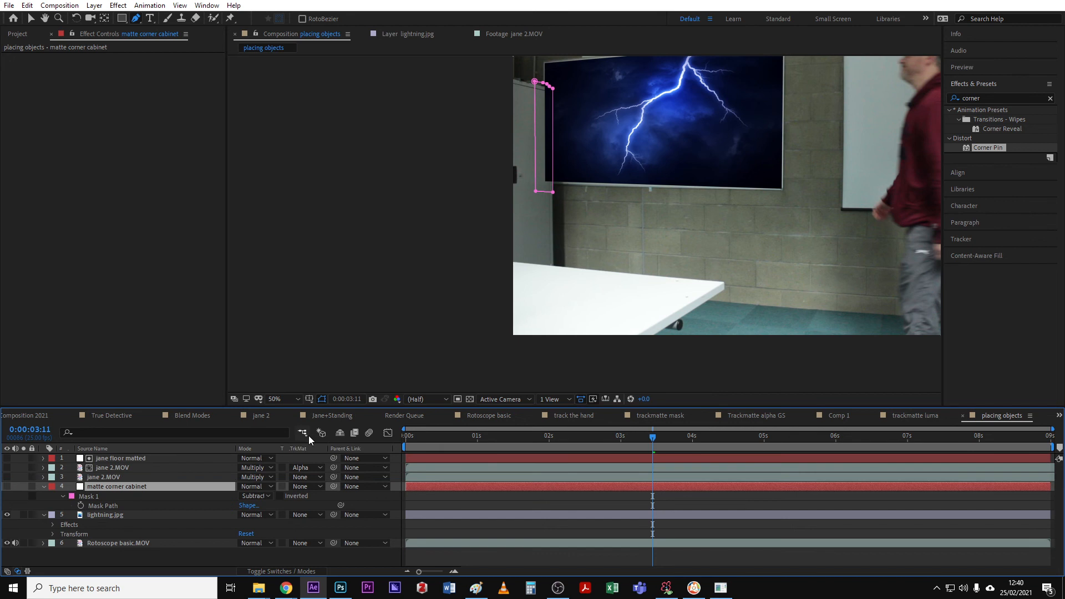
click(338, 433)
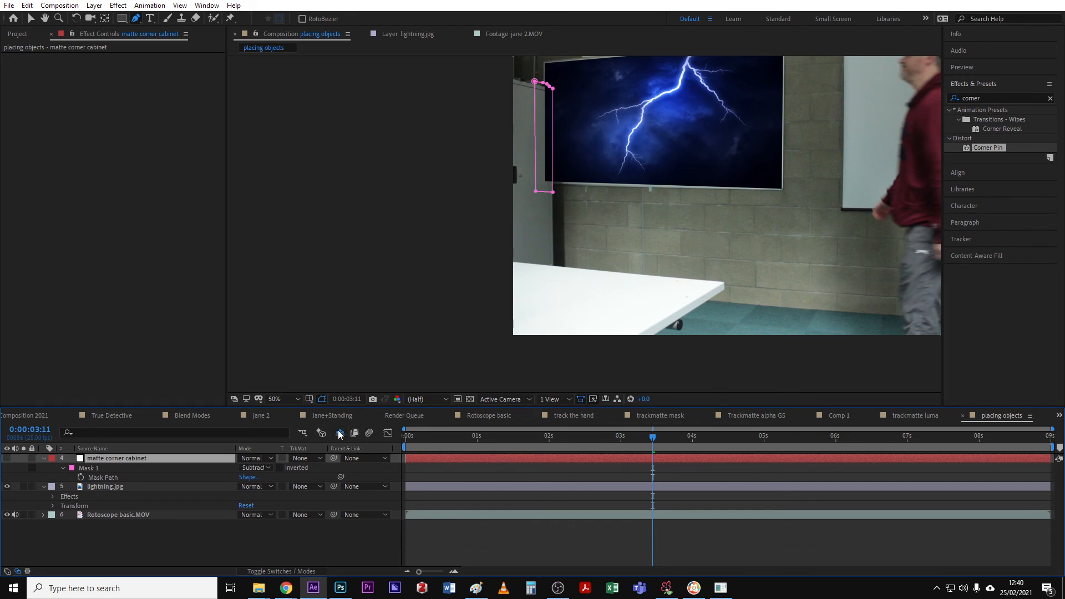
click(108, 487)
click(310, 485)
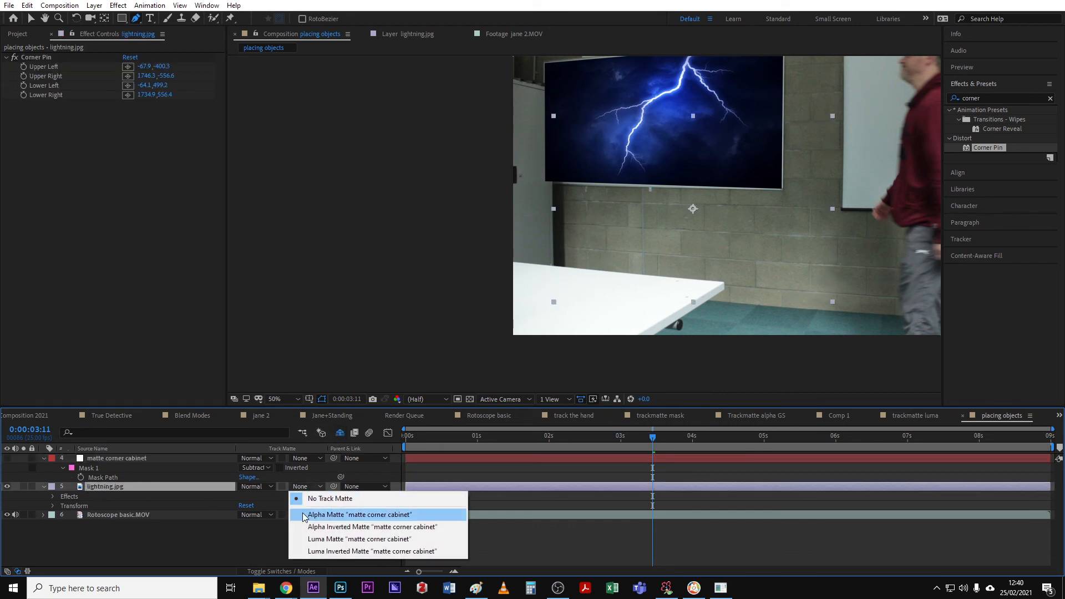
click(371, 517)
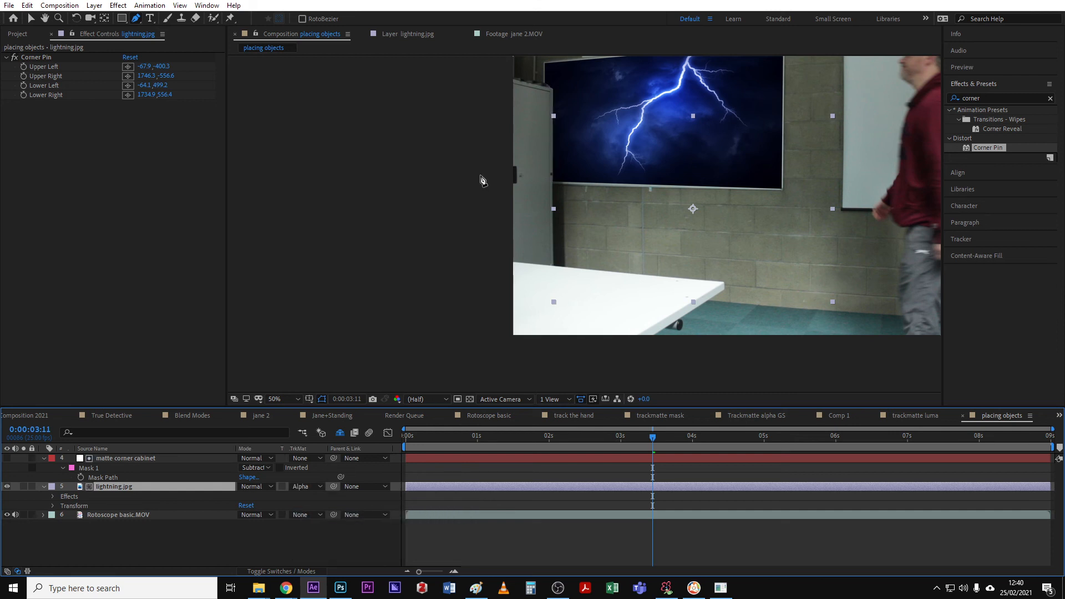
Step: Set the Mask Feather of Mask 1 on the matte corner cabinet layer to 2 pixels
click(117, 469)
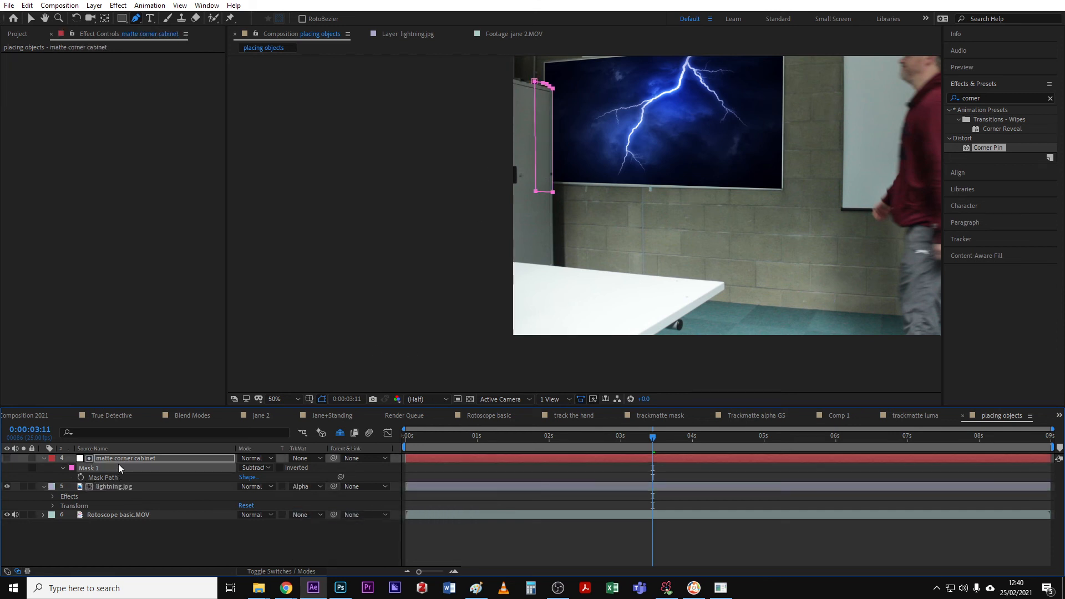
key(f)
click(253, 477)
text(2)
key(Return)
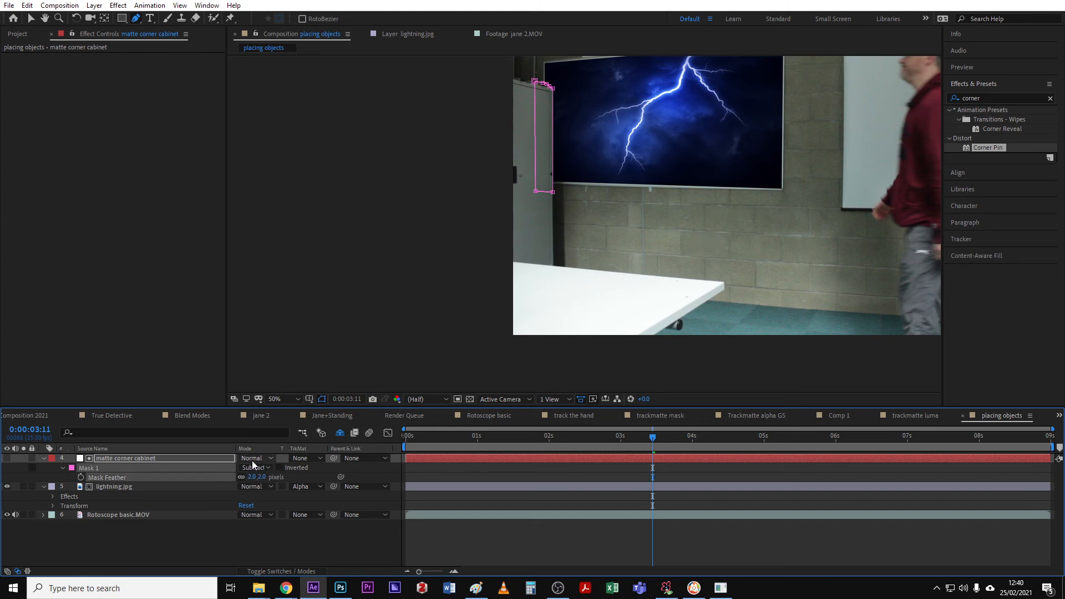
click(631, 547)
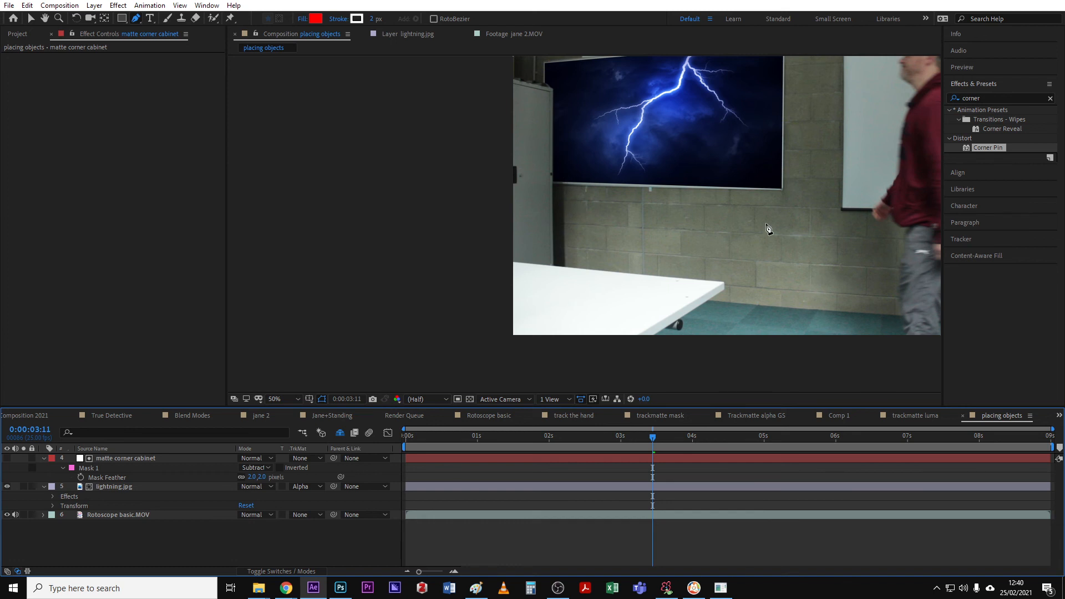
Step: Set the lightning.jpg layer's blending mode to Multiply and lower its opacity to 60%
click(288, 400)
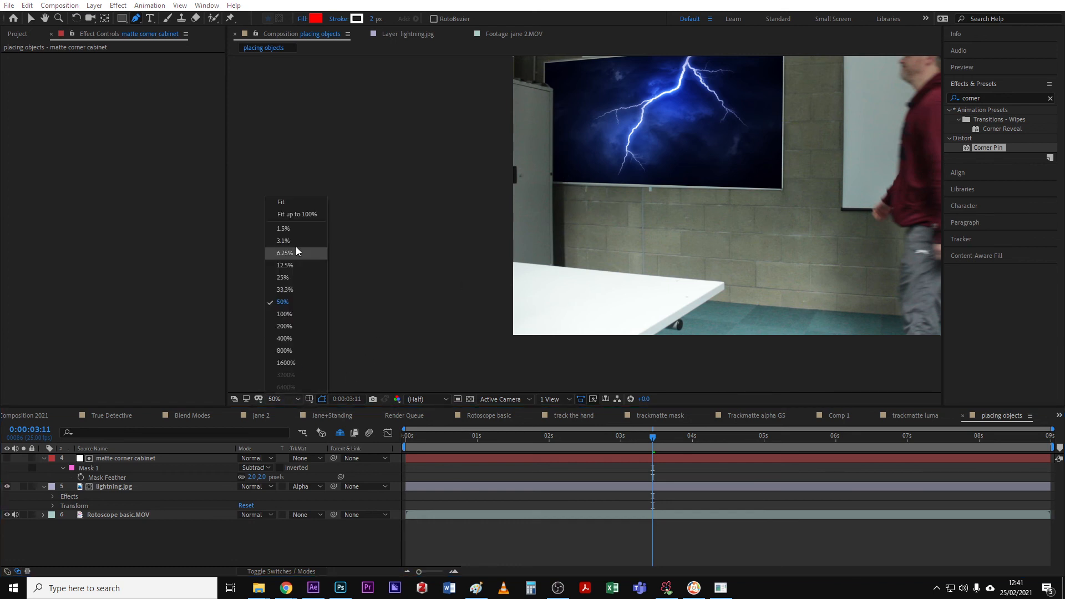
click(297, 202)
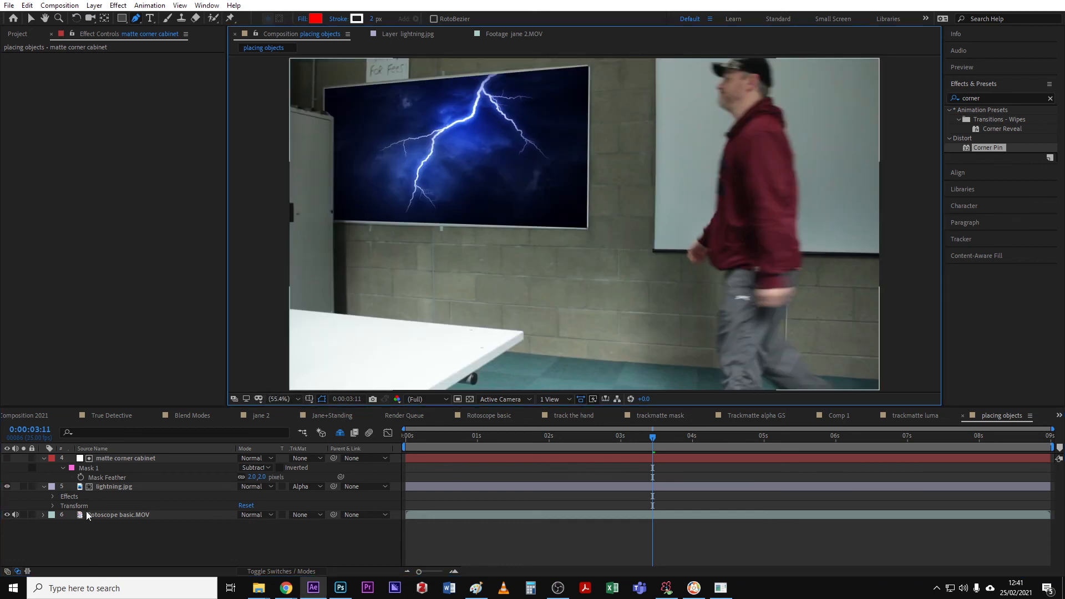
click(196, 487)
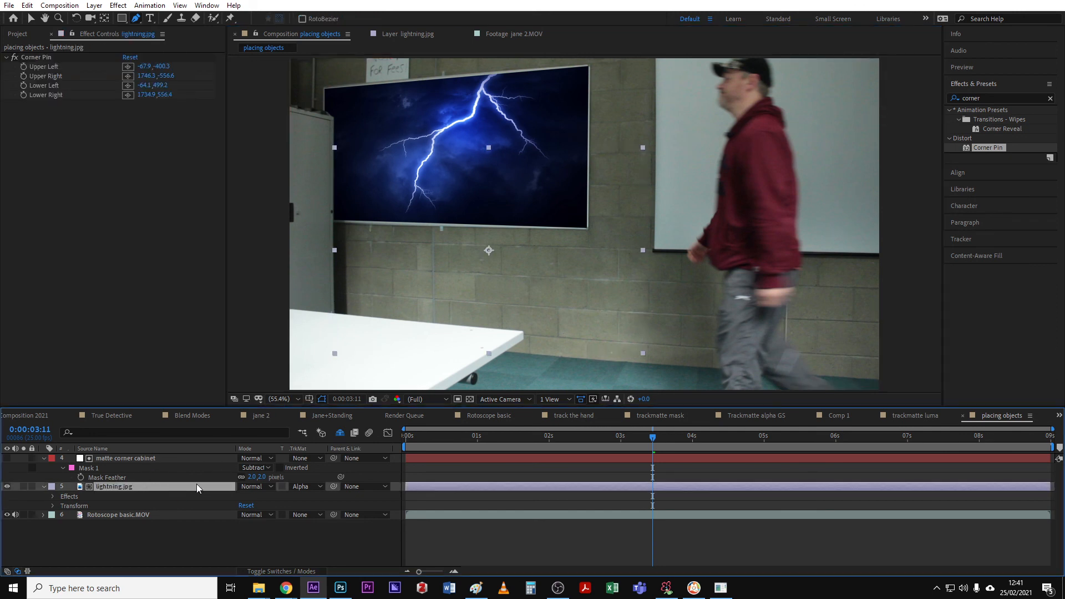
click(261, 487)
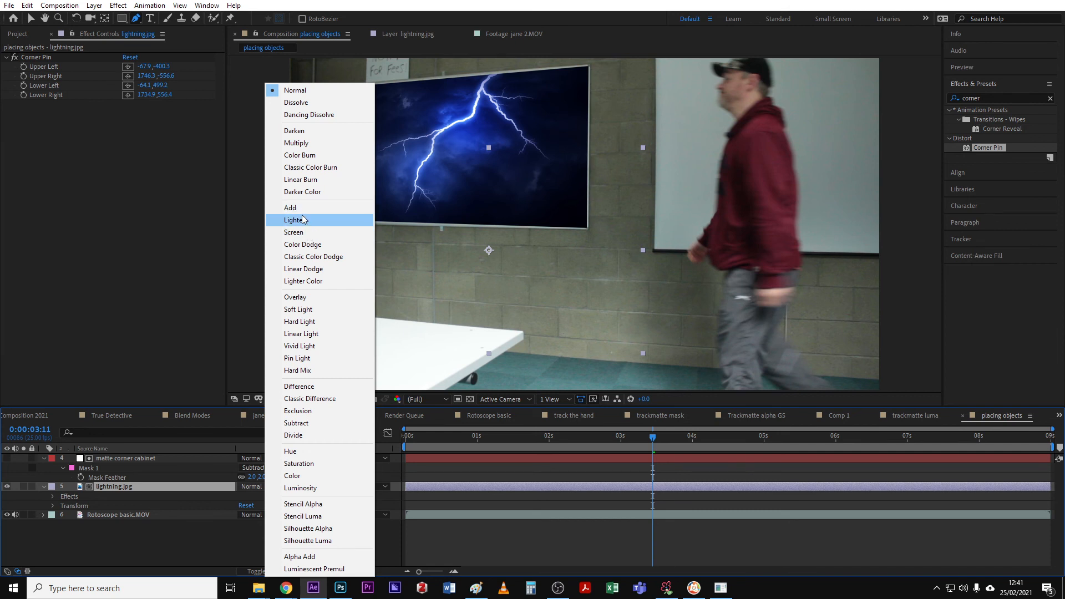
click(297, 143)
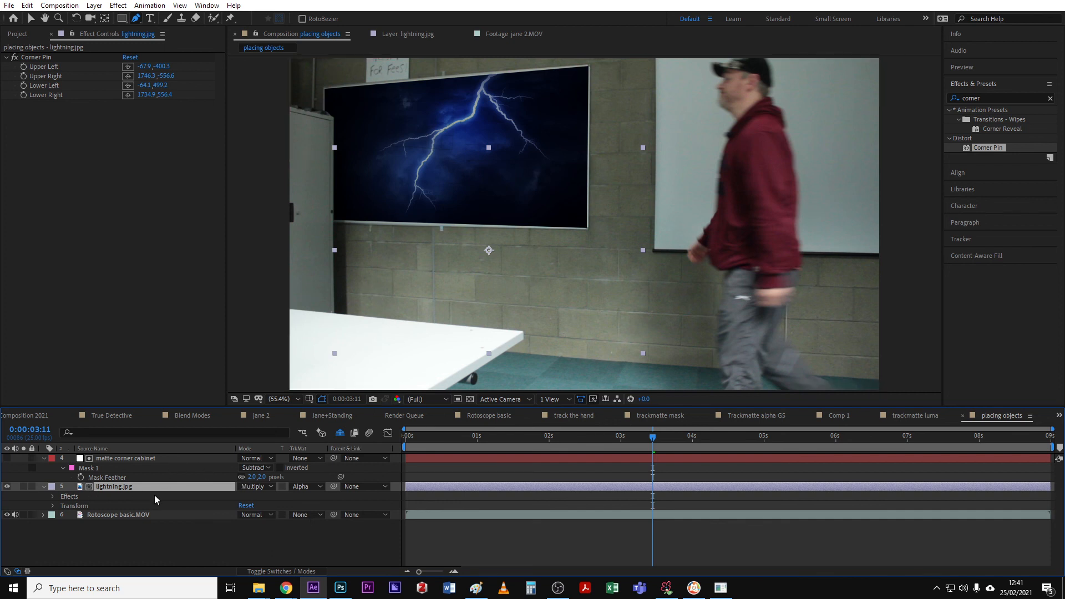
key(t)
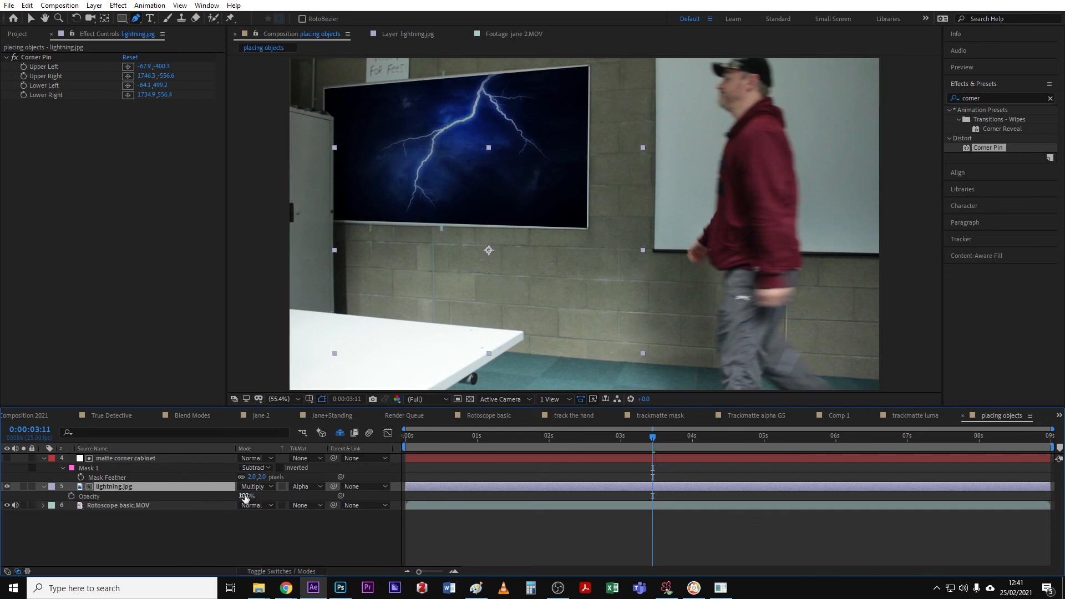
drag(242, 495, 228, 500)
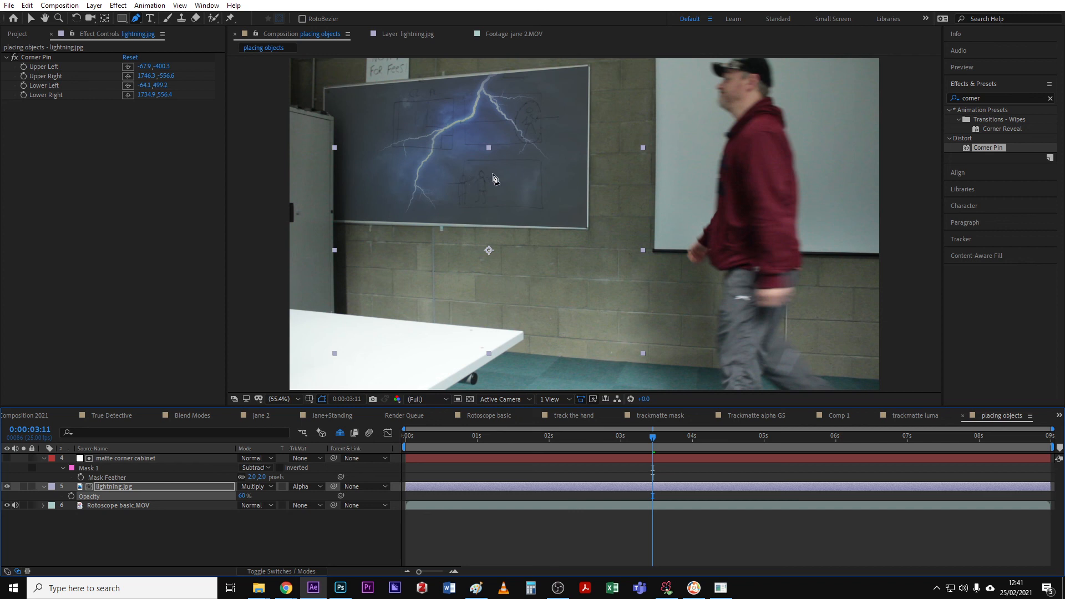
Step: At 0:00:04:08, draw a closed Pen mask on the matte corner cabinet layer around the walking man's head and upper body
drag(658, 440, 718, 449)
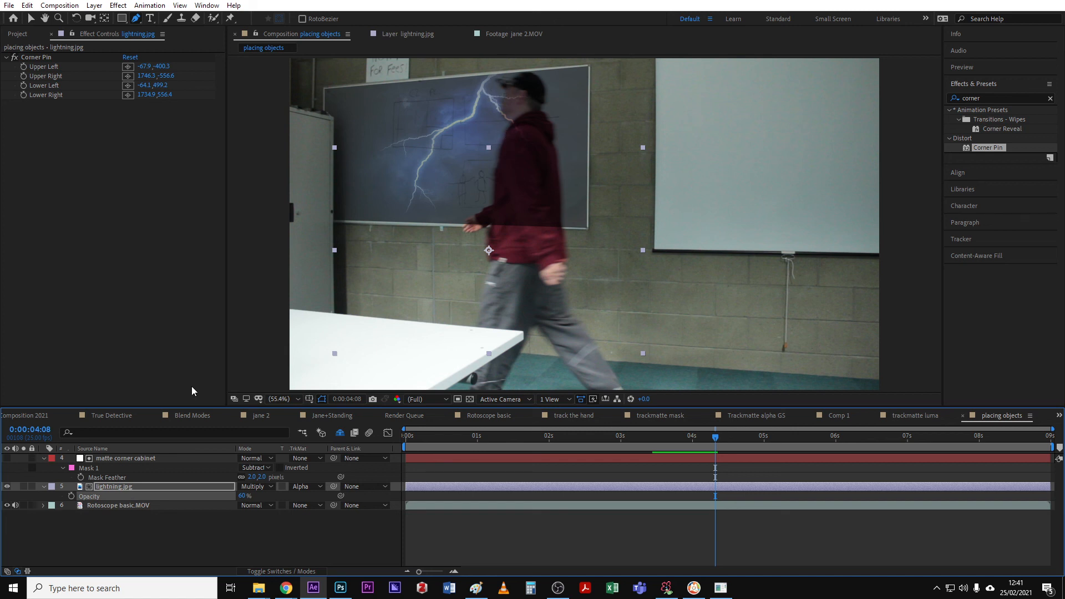
click(121, 458)
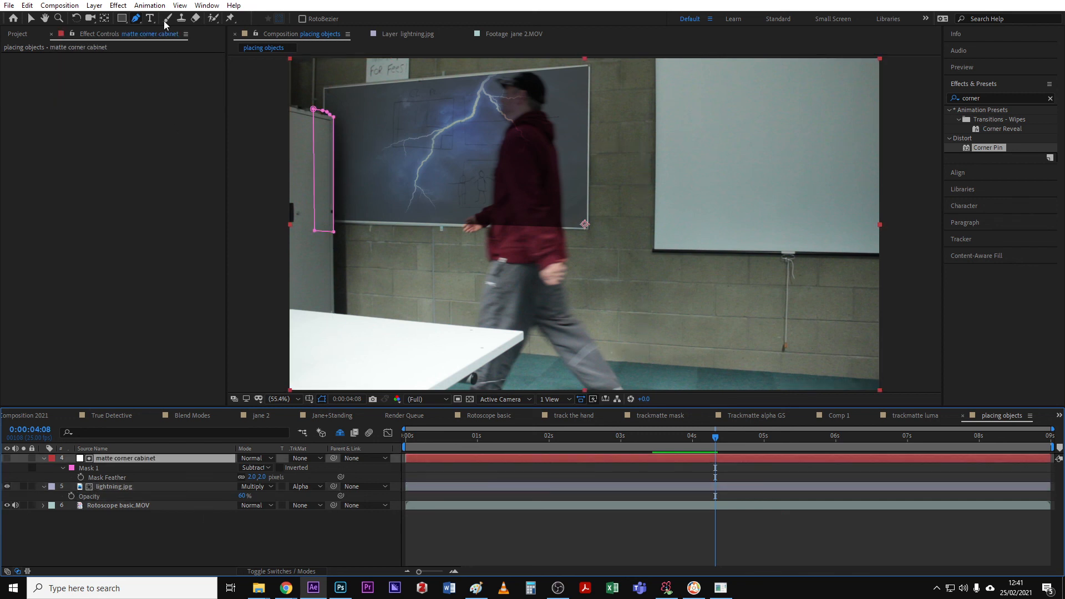
mouse_move(520, 72)
mouse_down()
mouse_move(502, 103)
mouse_move(502, 151)
mouse_up()
click(492, 188)
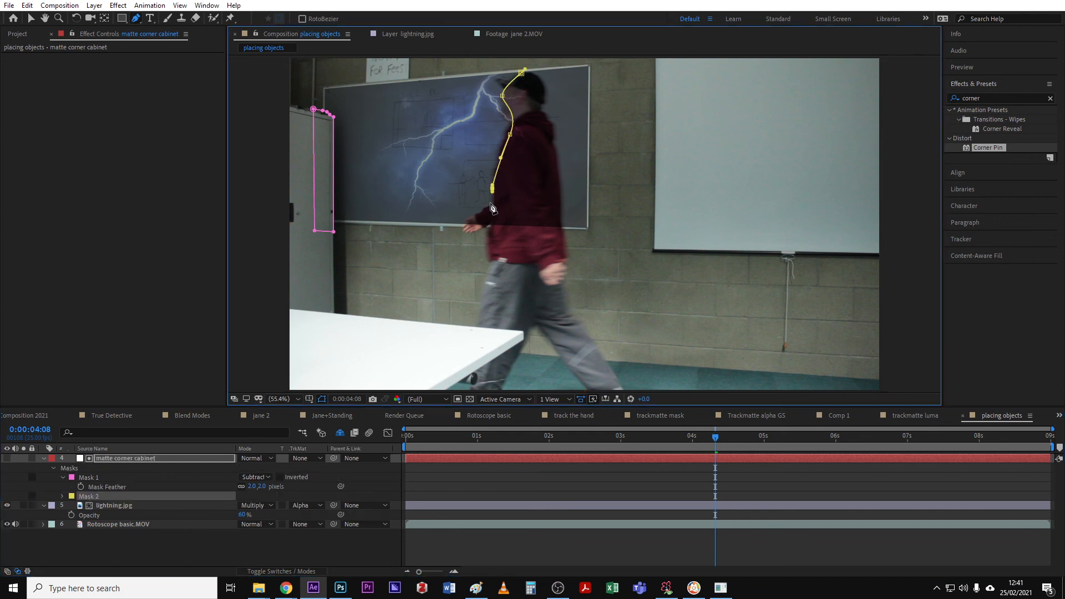
drag(474, 214, 467, 224)
click(486, 243)
click(568, 253)
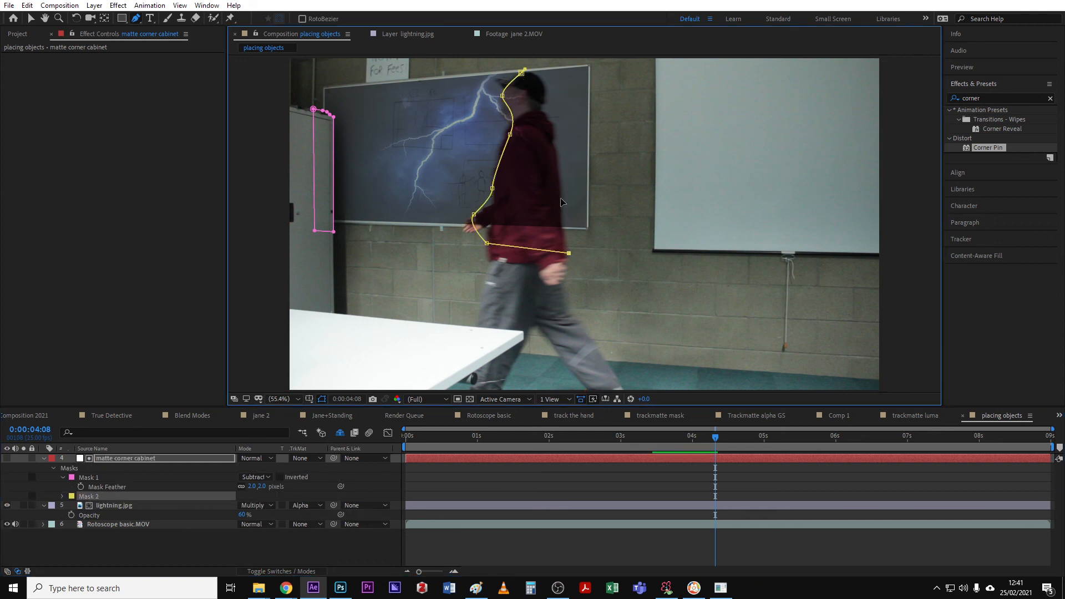
click(560, 203)
drag(558, 145, 531, 71)
click(542, 85)
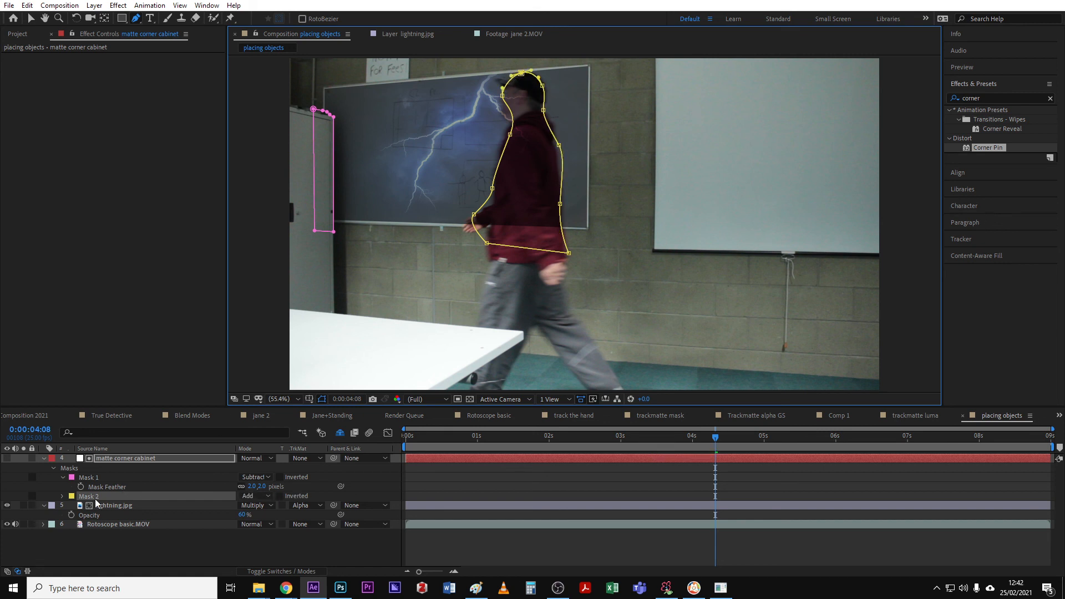
Step: Set Mask 2 on the matte corner cabinet layer to Subtract
click(257, 502)
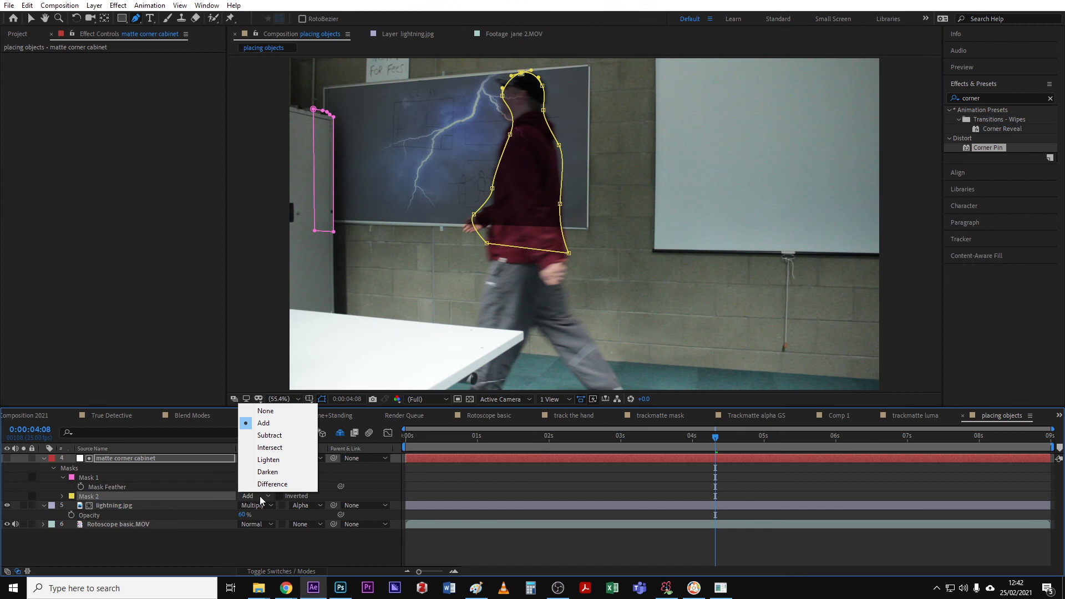
click(256, 435)
click(584, 545)
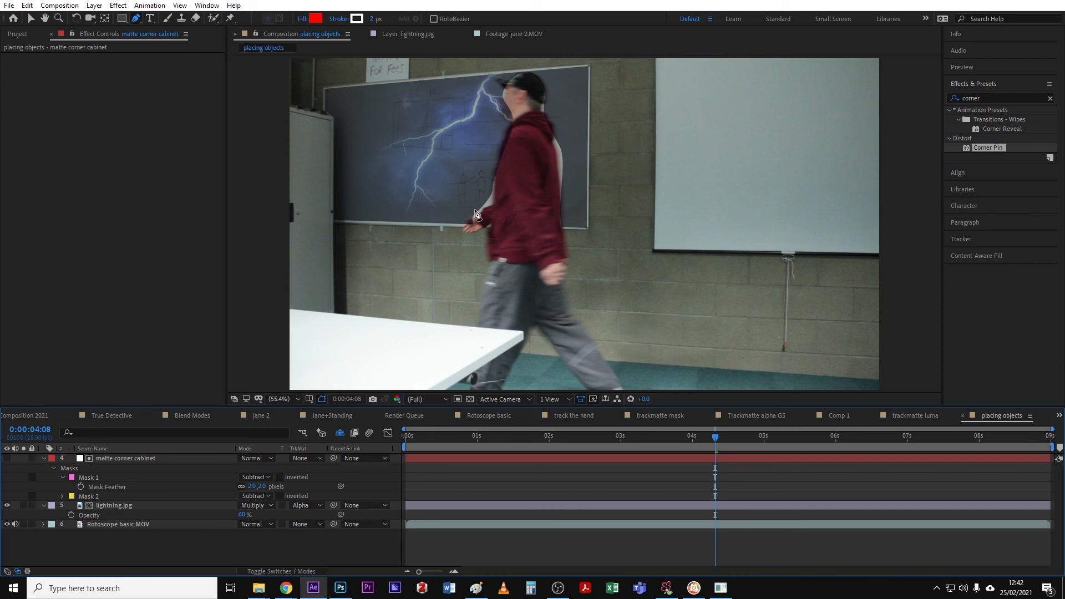
Step: Refine the outline of Mask 2 along the walking man's face
click(125, 458)
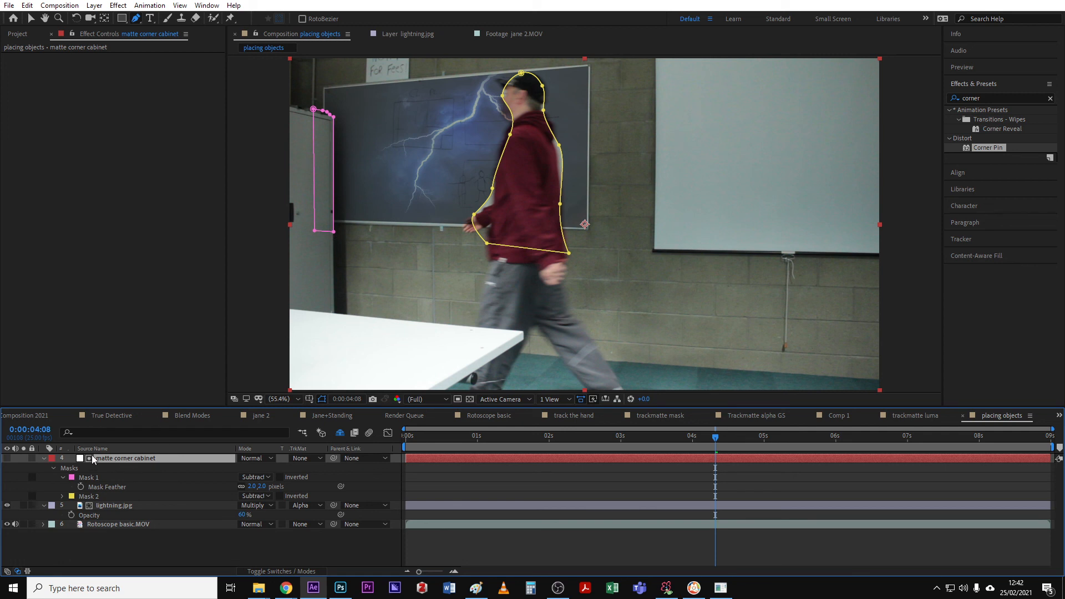
click(508, 107)
drag(508, 106, 502, 110)
click(506, 90)
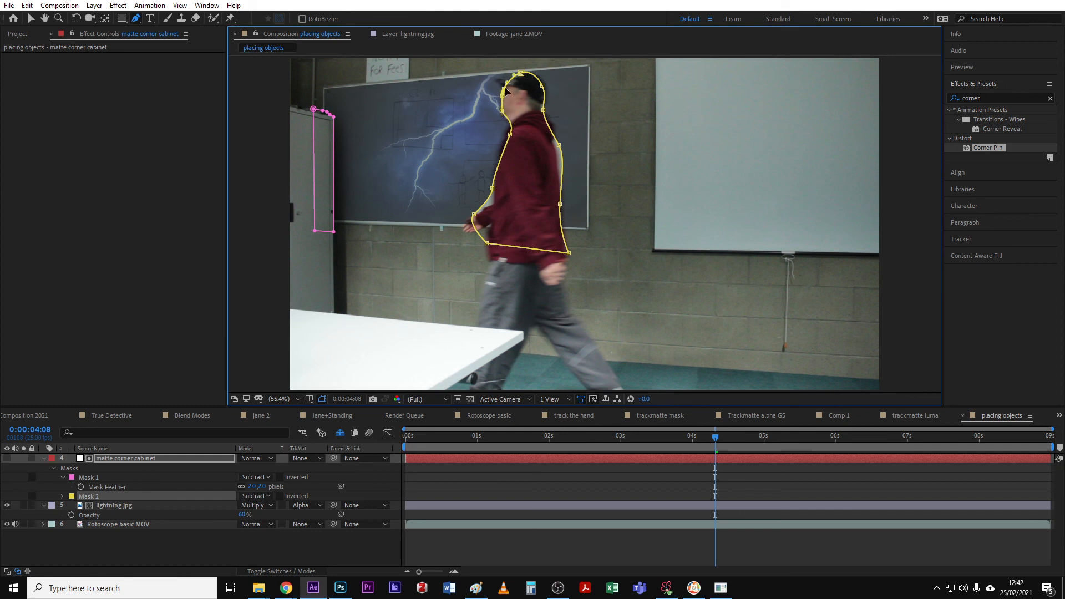
scroll(512, 86, up, 4)
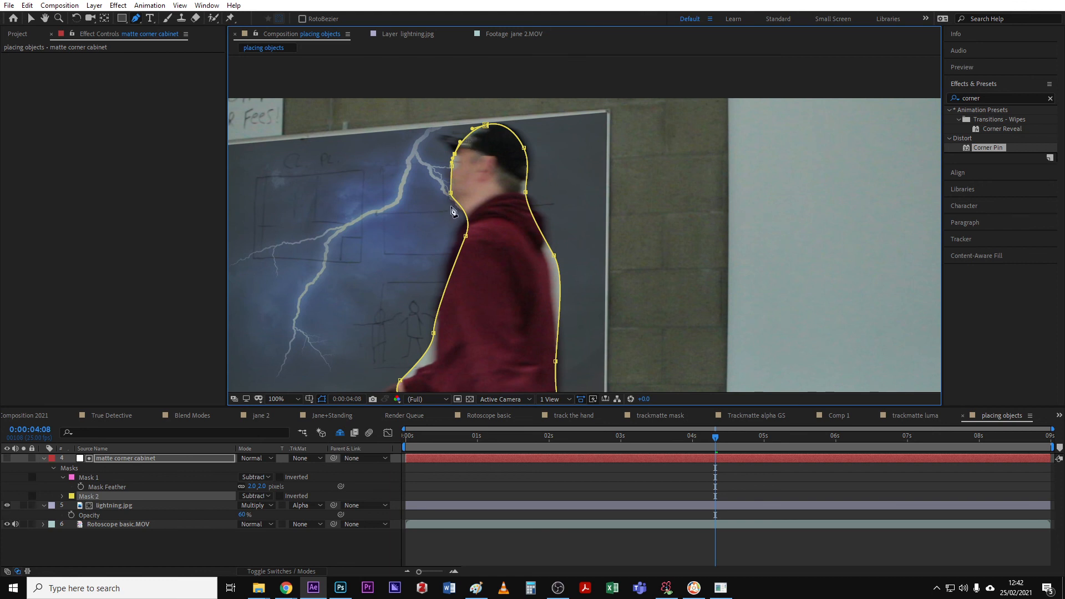
key(comma)
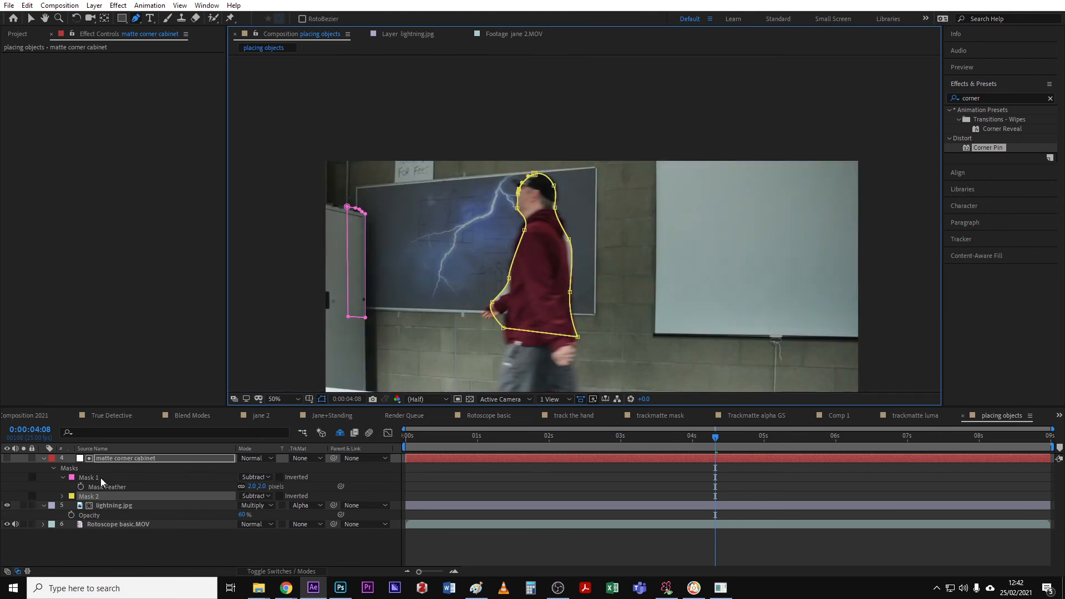